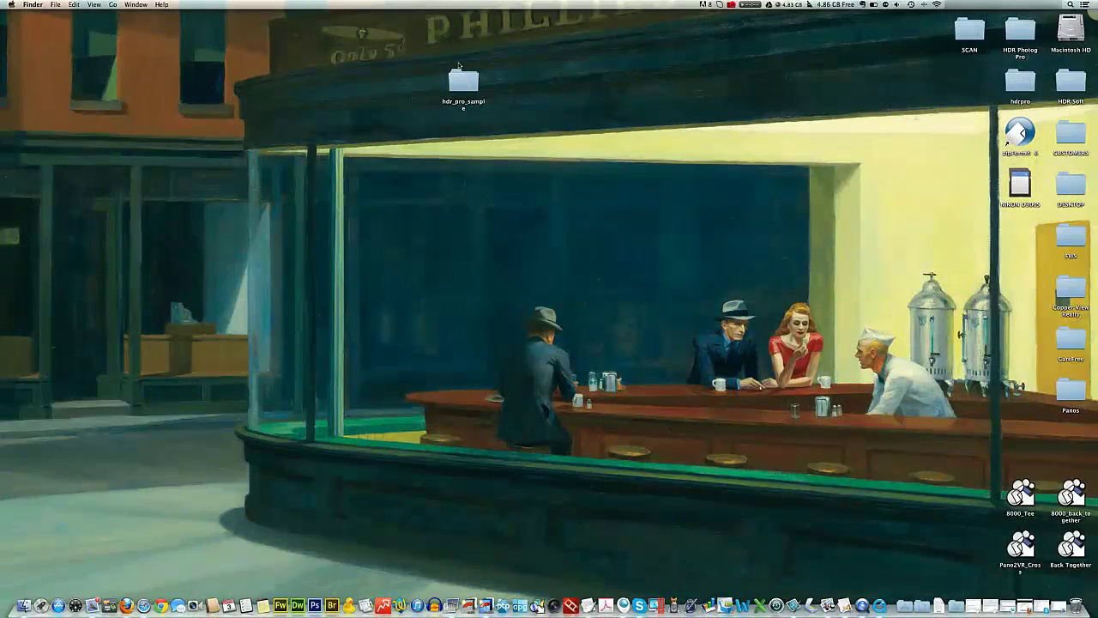
Step: In Finder, open hdr_pro_sample, then folder 1, then the stitched folder
left_click(462, 80)
double_click(463, 81)
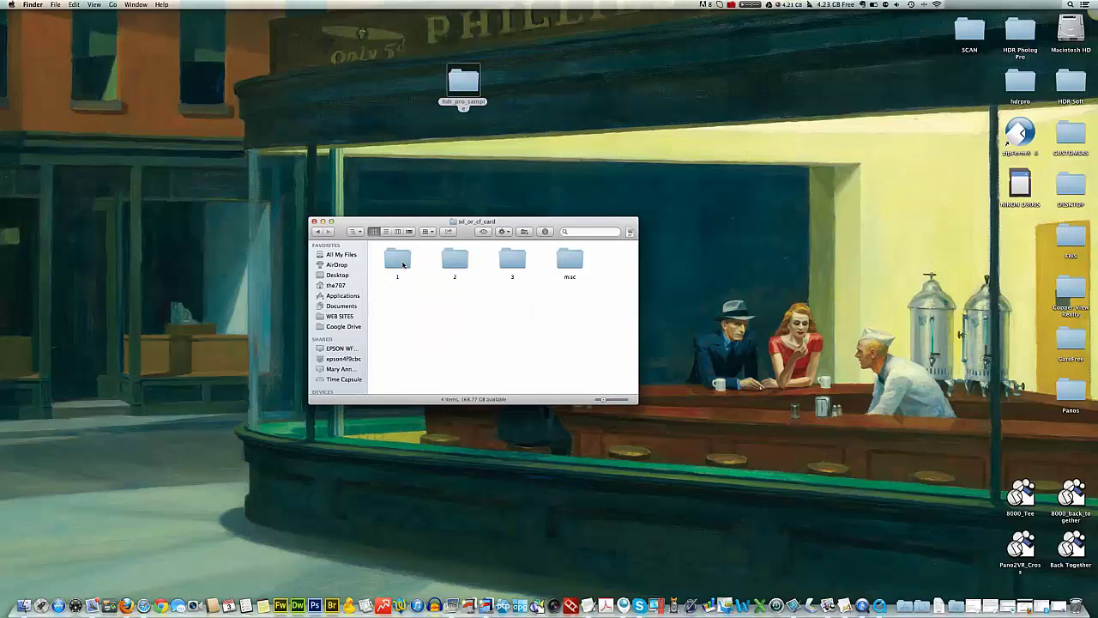
double_click(407, 265)
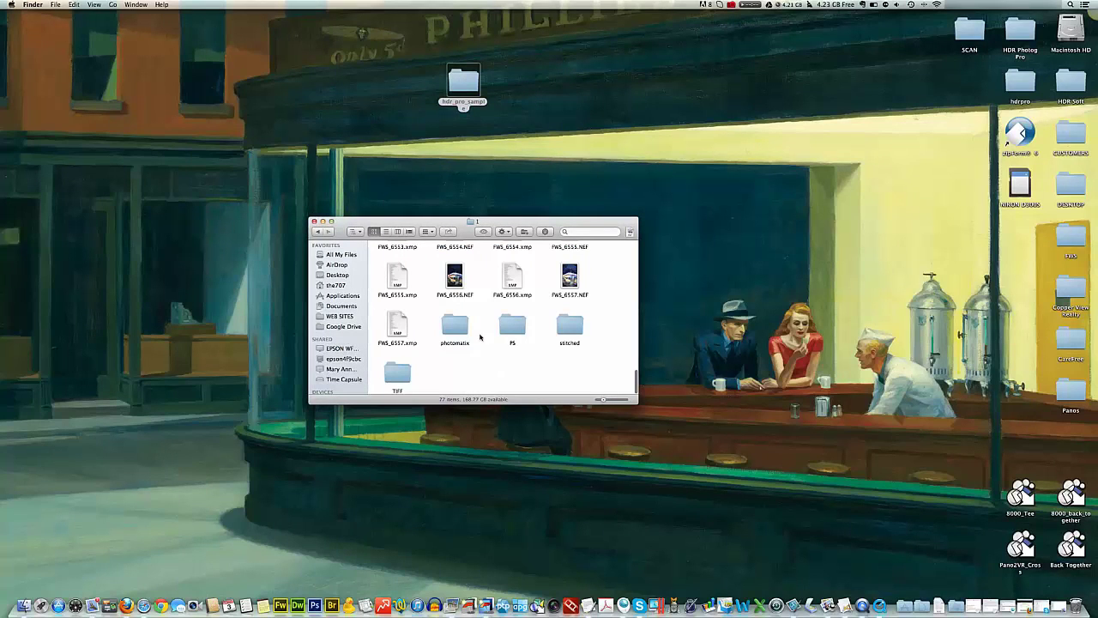
left_click_drag(437, 330, 505, 361)
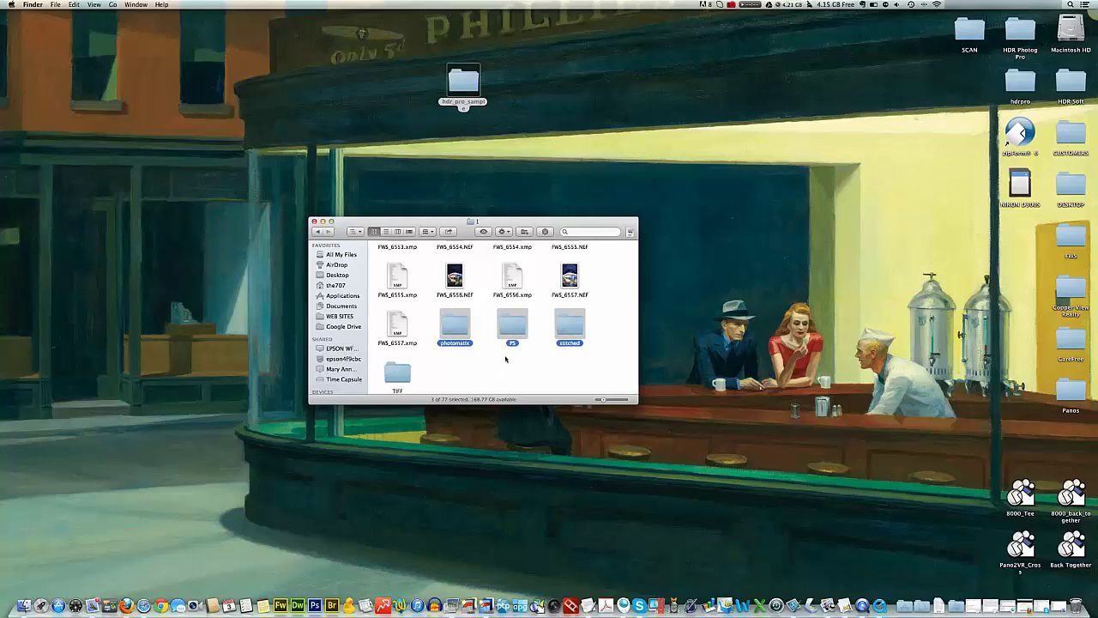
left_click(396, 372)
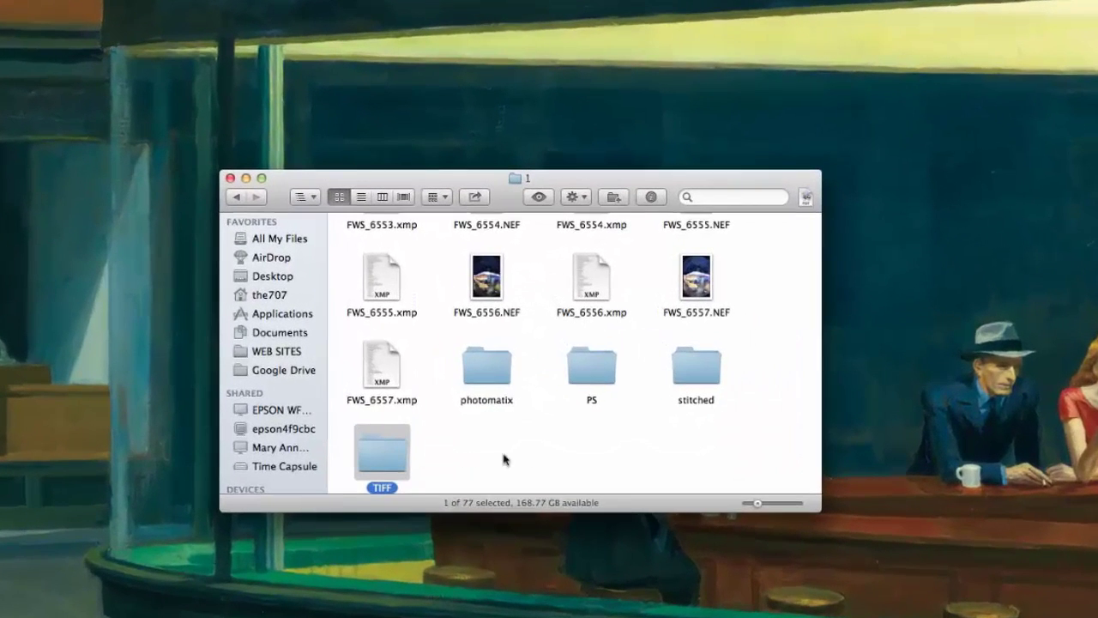
left_click(550, 446)
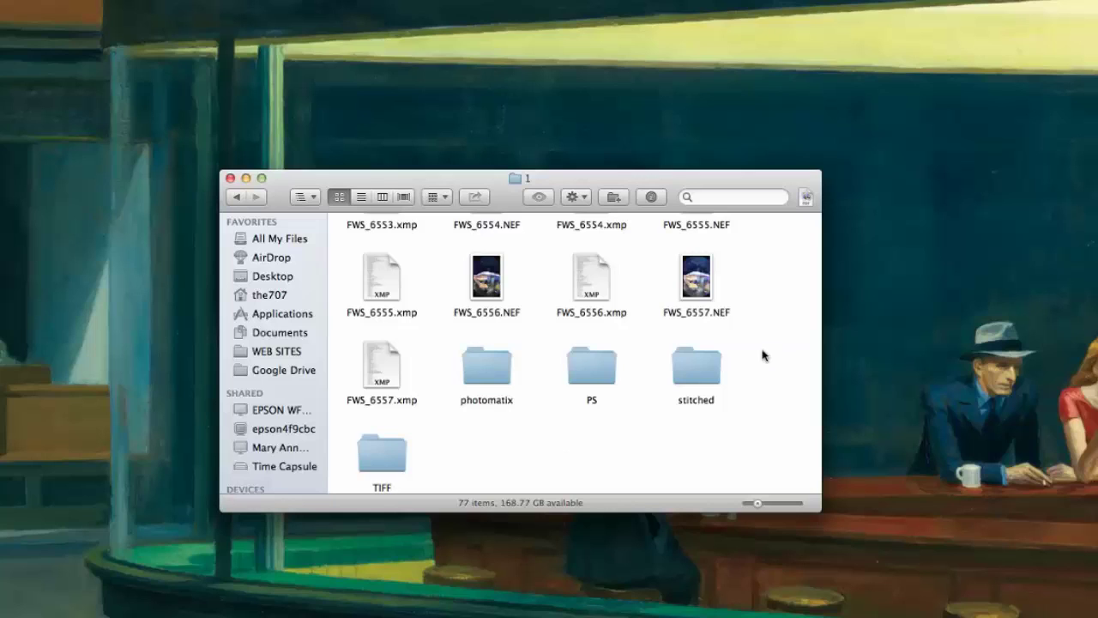
left_click(697, 367)
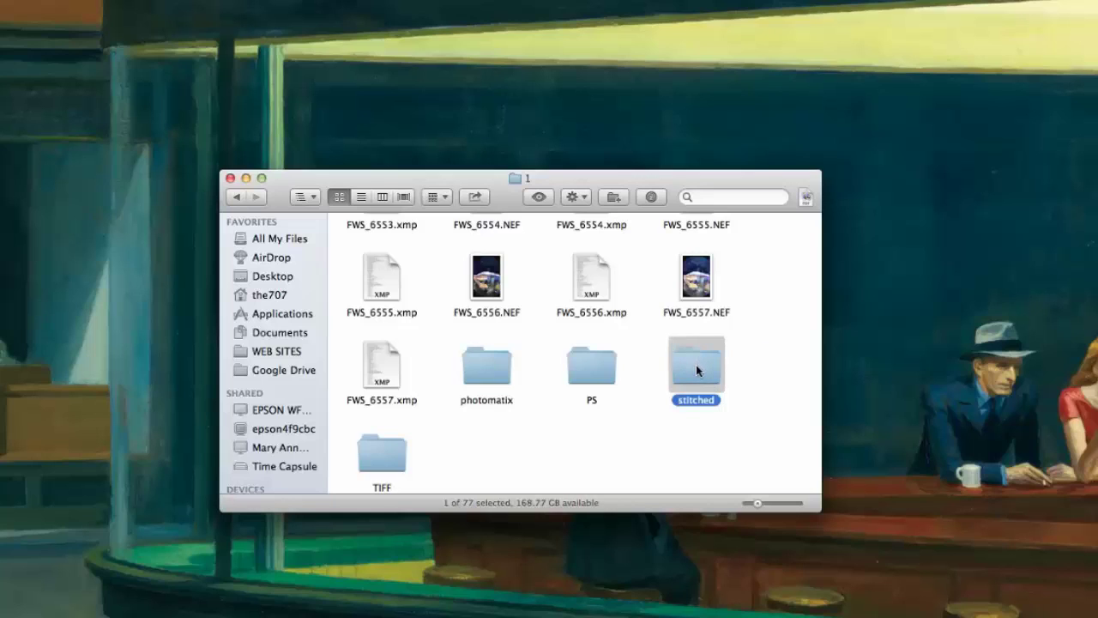
double_click(696, 367)
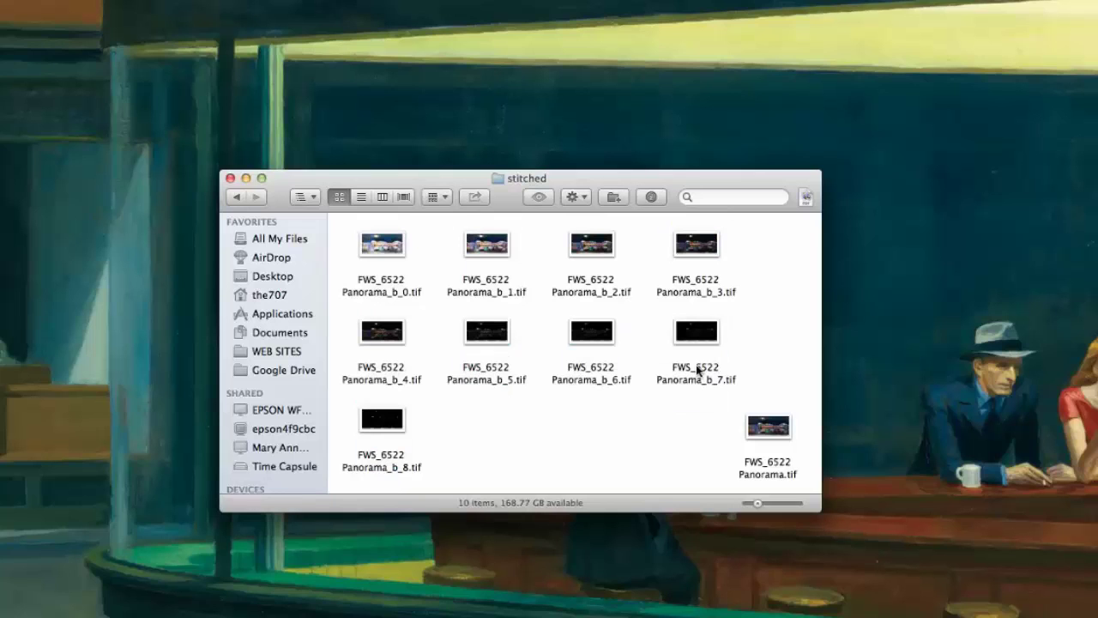
left_click_drag(761, 245, 380, 405)
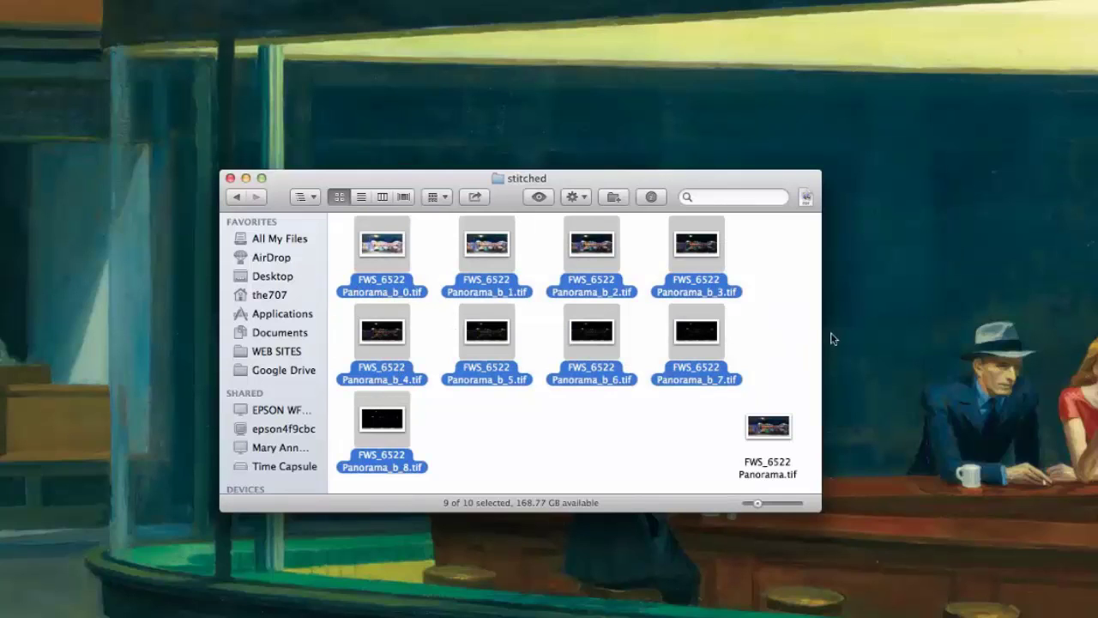
left_click(790, 333)
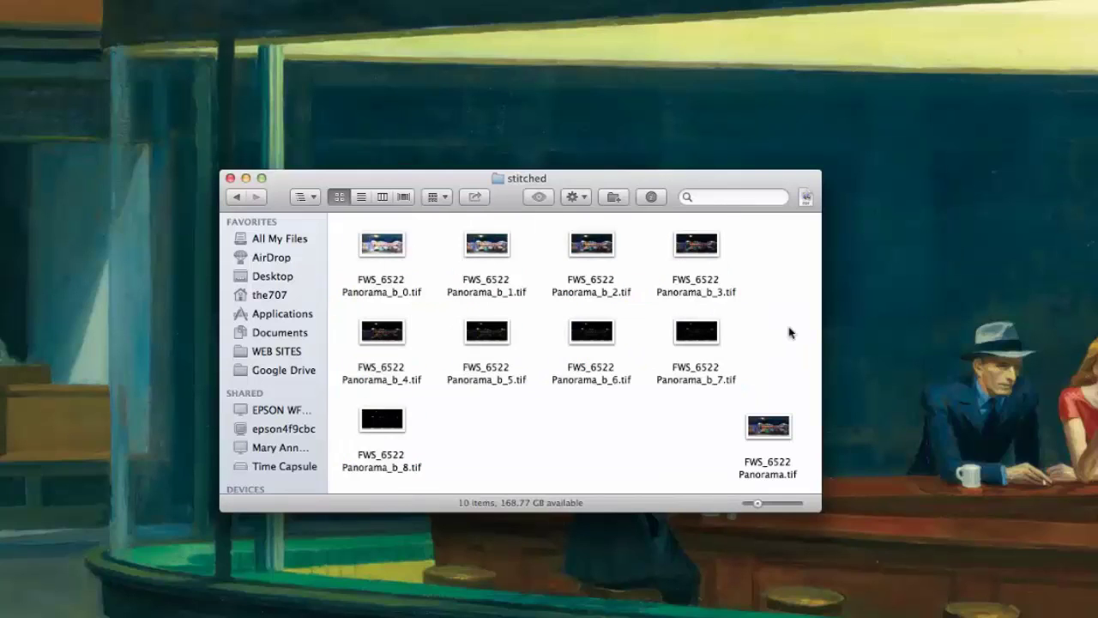
left_click(767, 471)
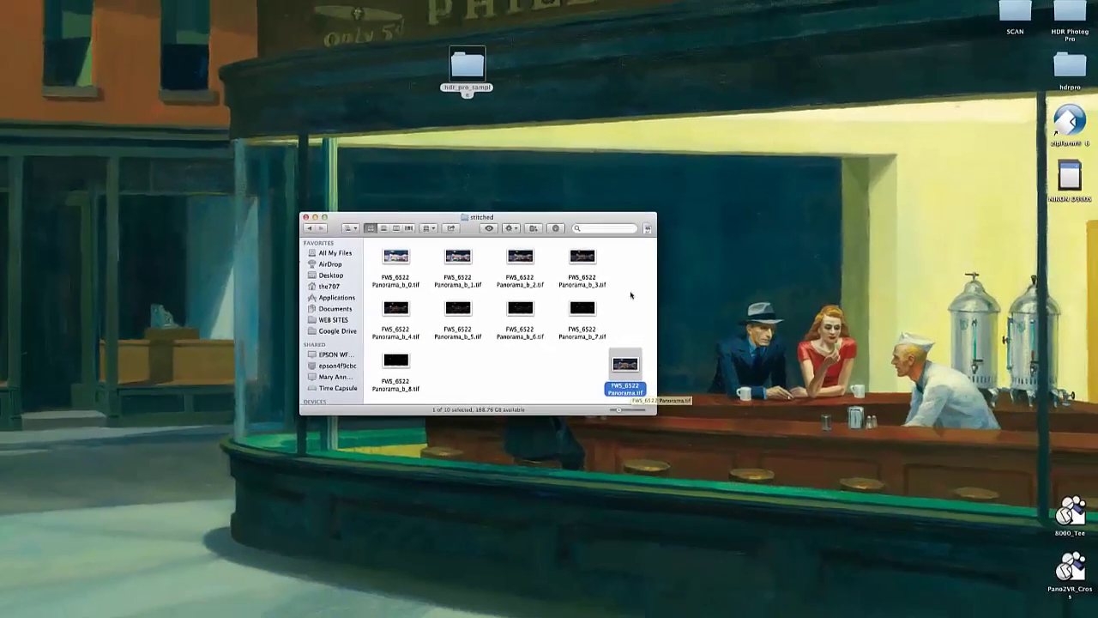
left_click(704, 261)
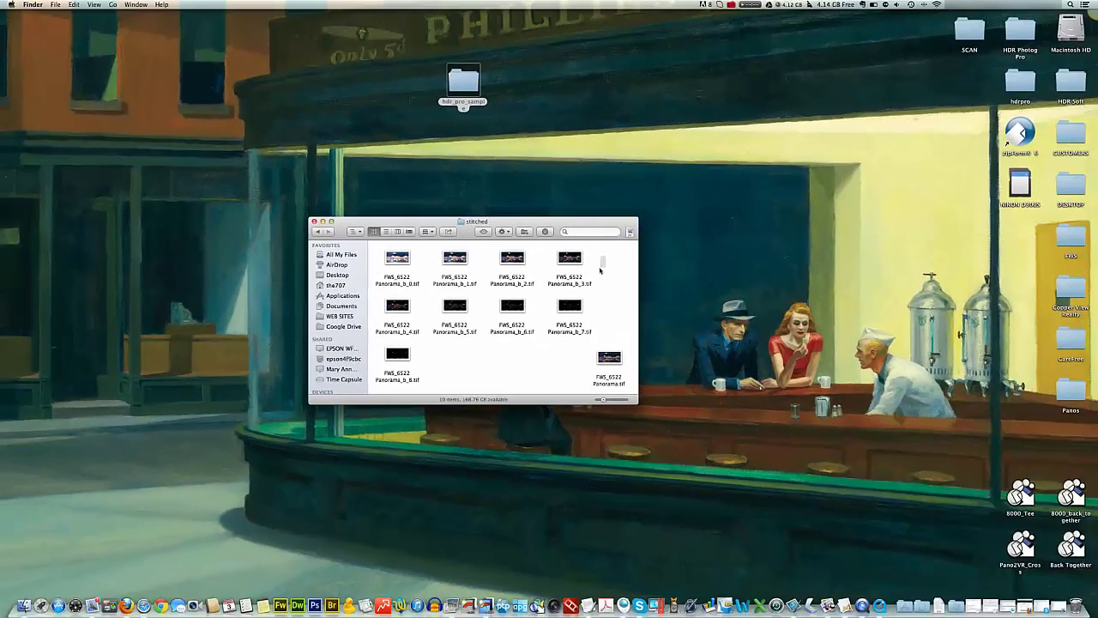
left_click(614, 363)
key("space")
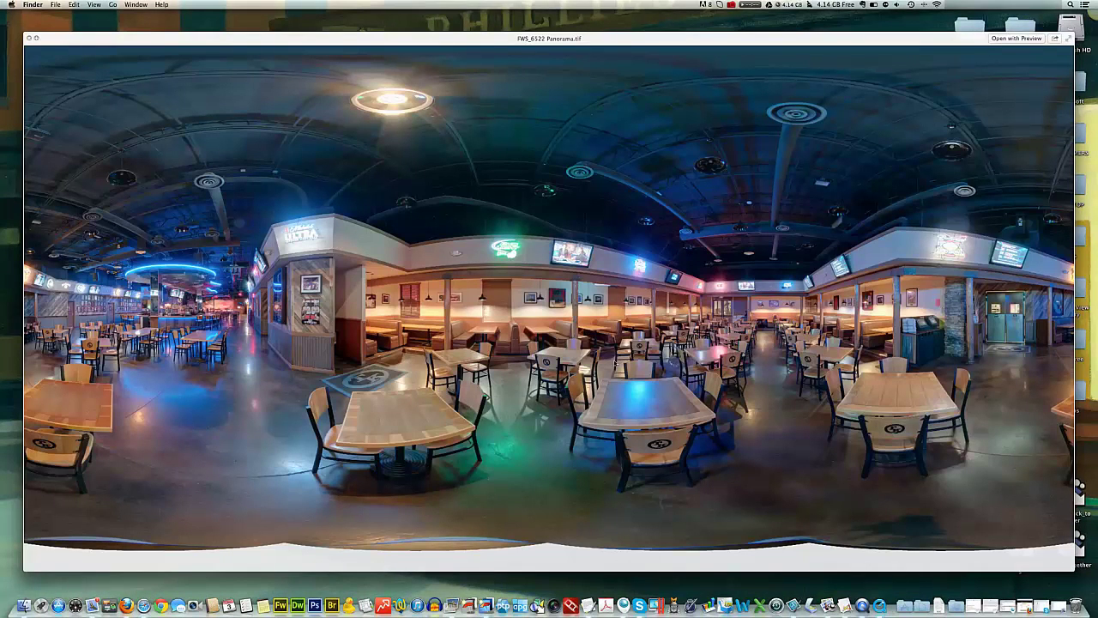
key("space")
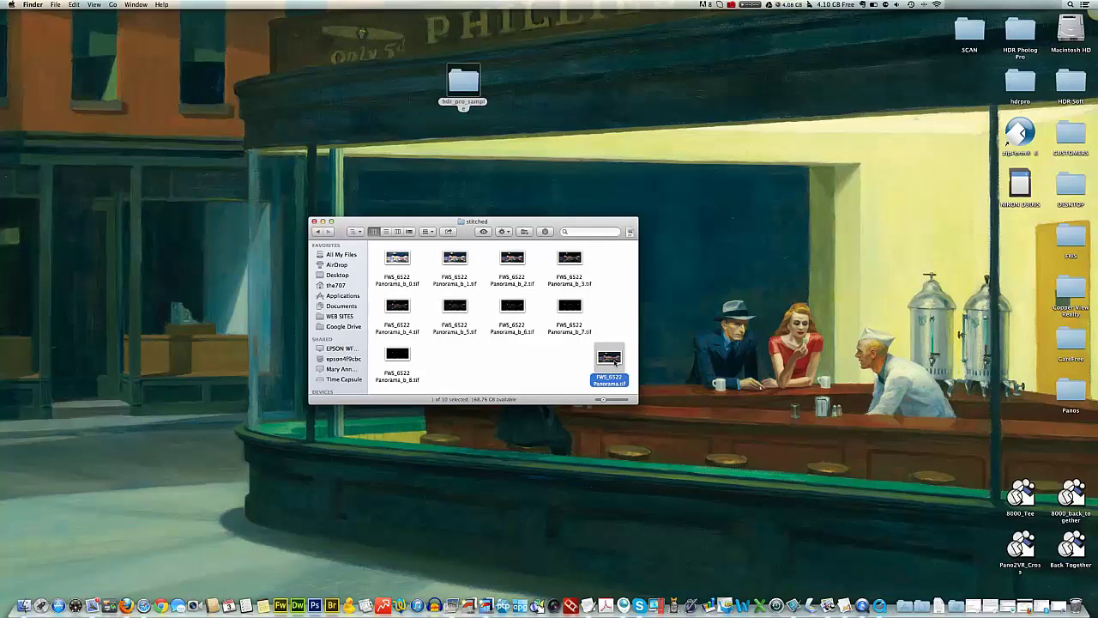
Step: Drop the nine Panorama_b_0–b_8 TIFFs onto Photomatix, confirm Merge for HDR, and start preprocessing
left_click_drag(600, 258, 476, 598)
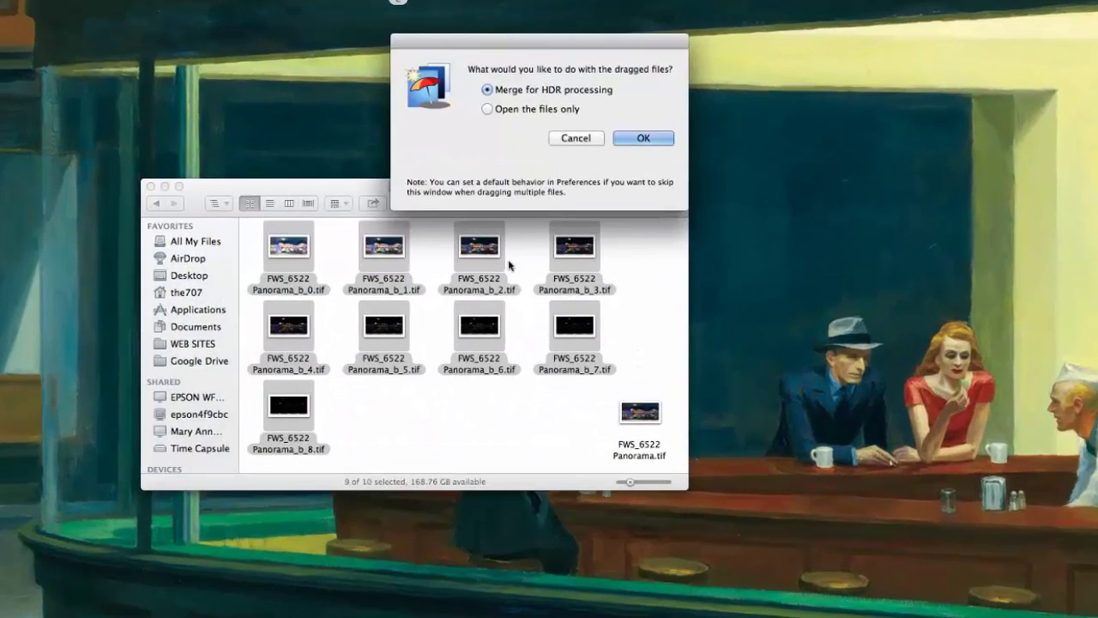
left_click(640, 139)
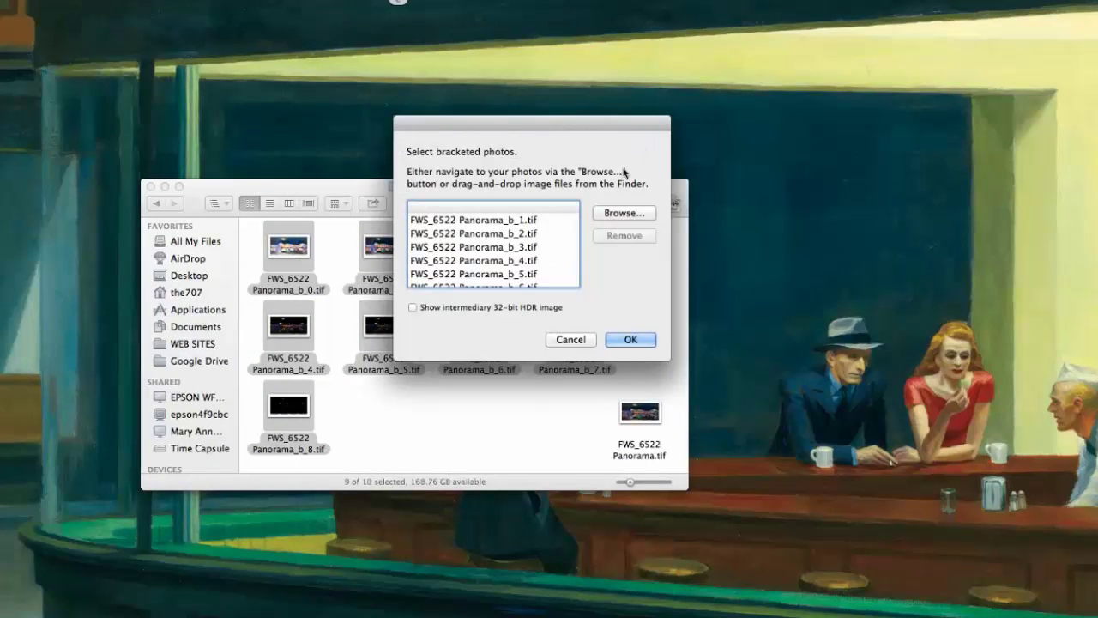
left_click(630, 340)
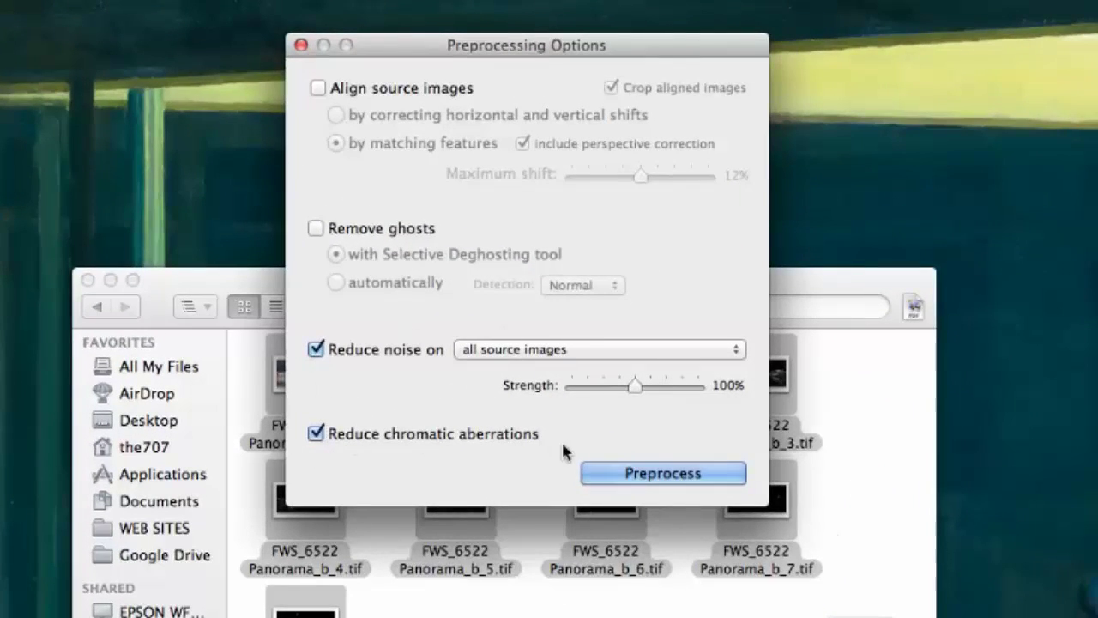
left_click(656, 474)
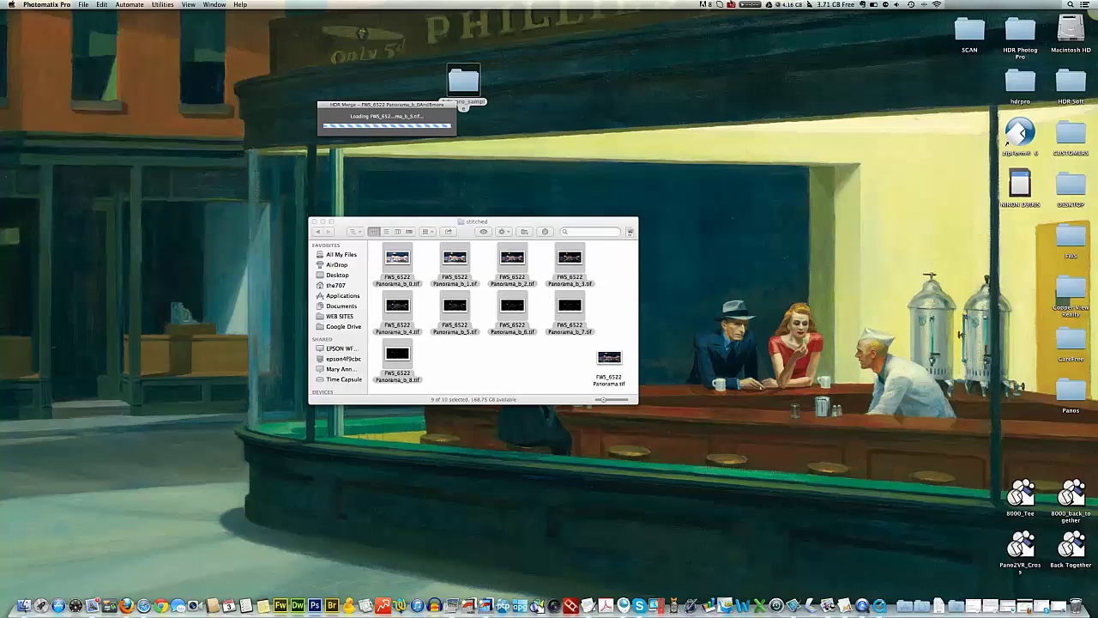
Step: Move the Presets panel aside and set the merged panorama's preview scaling to 100%
left_click(732, 4)
left_click(736, 44)
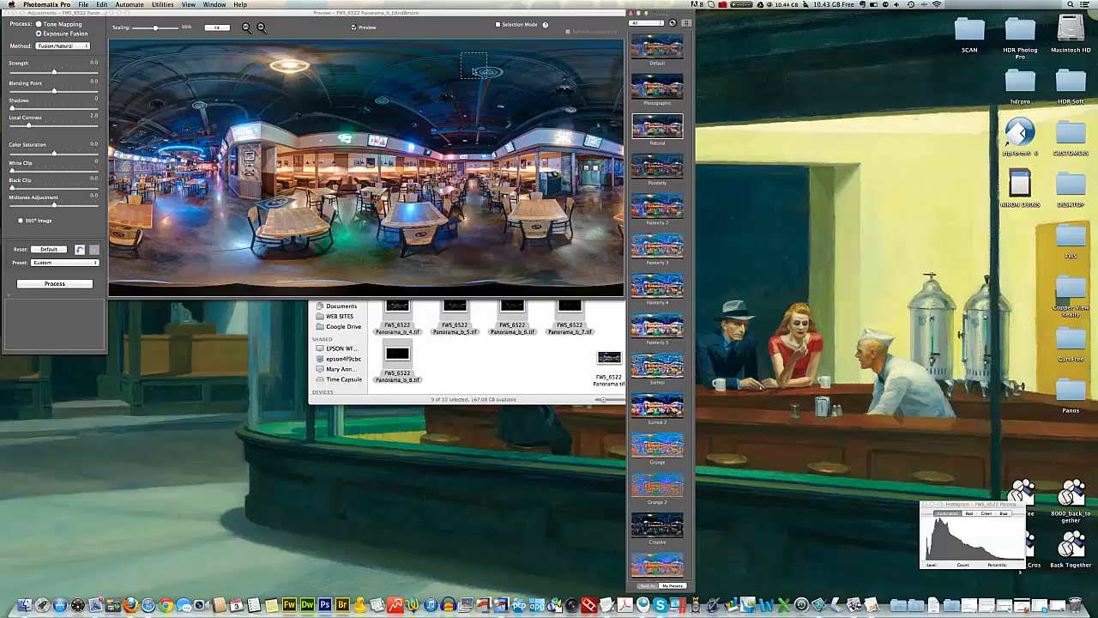
left_click_drag(658, 17, 1061, 12)
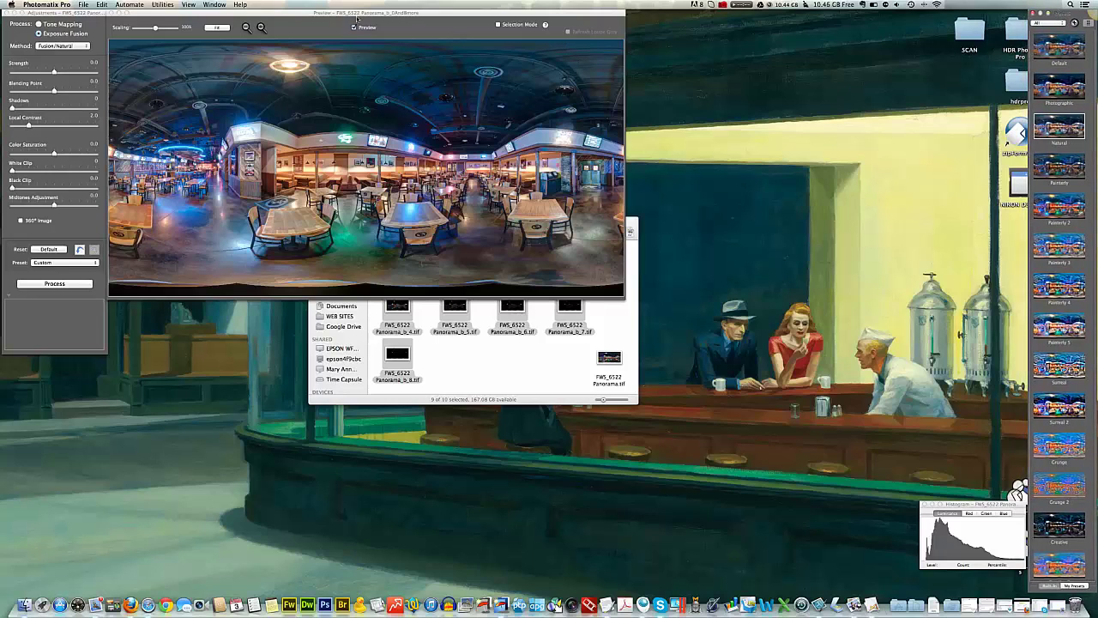
left_click(217, 26)
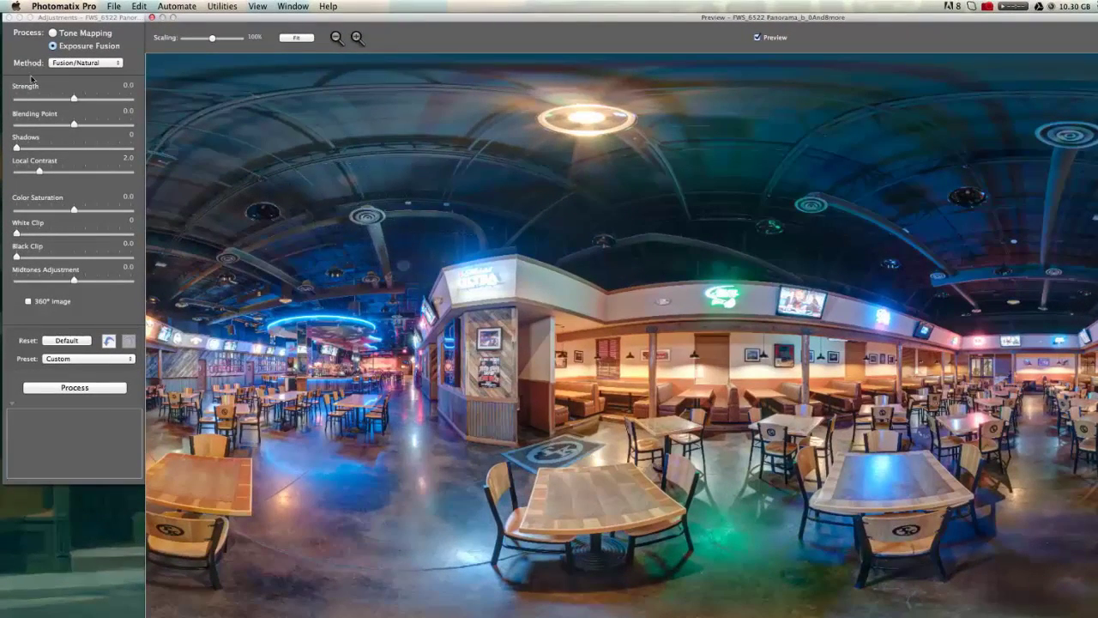
Step: Switch to Tone Mapping, try nice_details_enhance and LAVO1, and settle on the LAVO2 preset
left_click(53, 32)
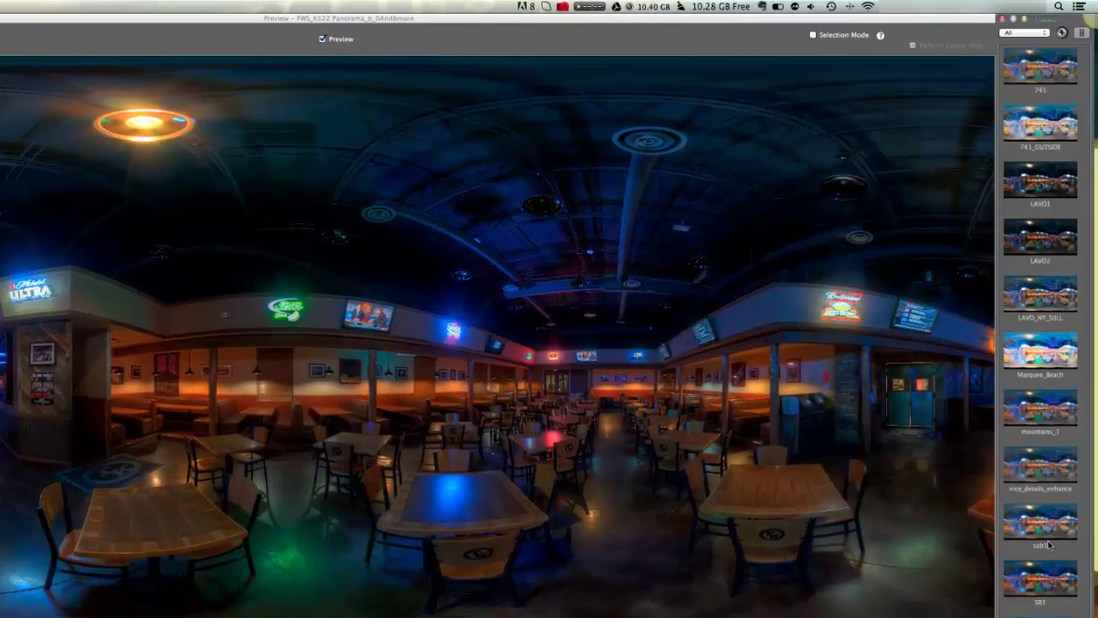
left_click(1049, 478)
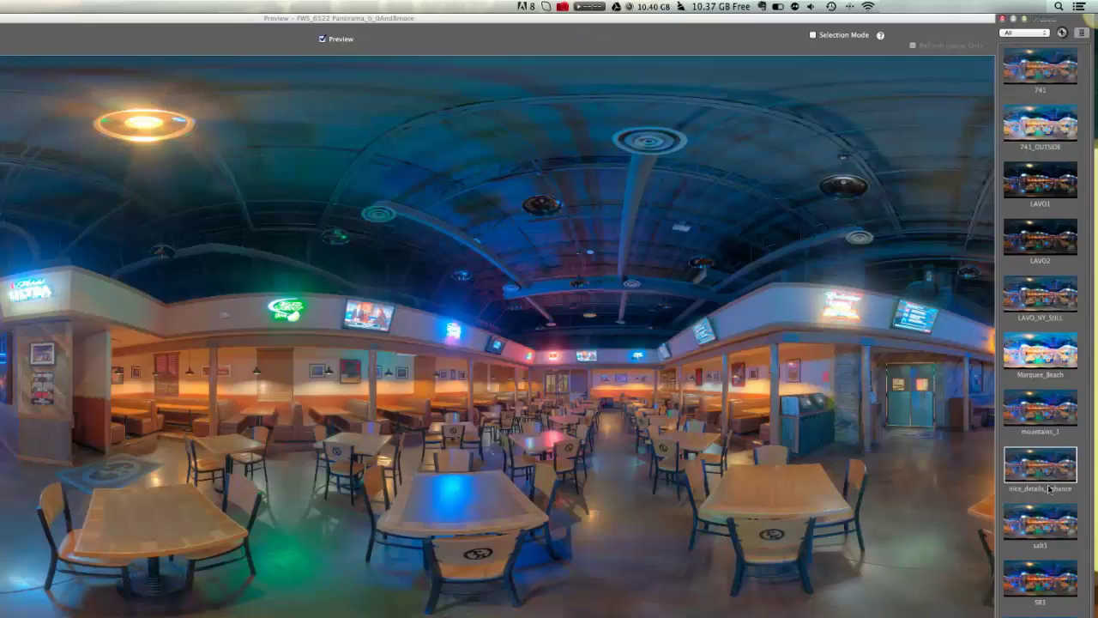
scroll(1040, 331, "down", 5)
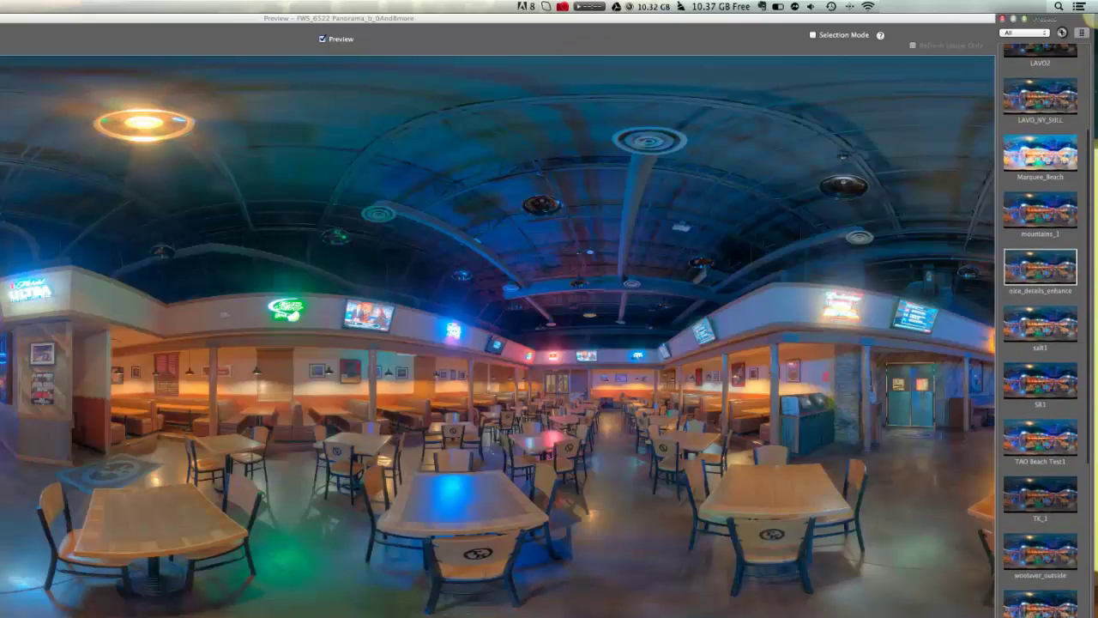
scroll(1062, 371, "up", 5)
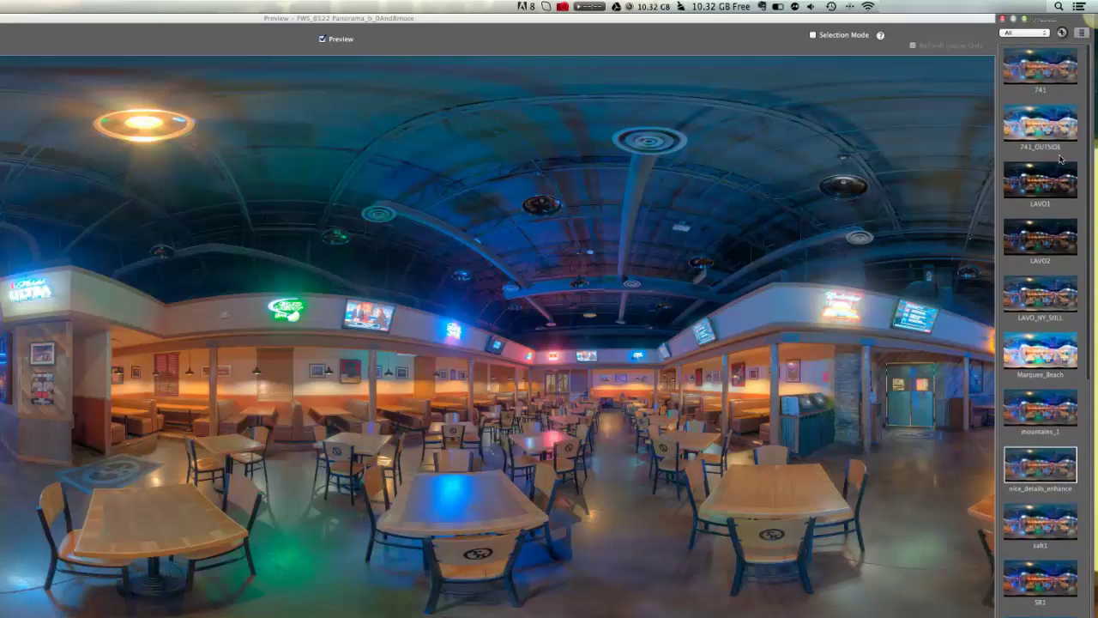
left_click(1056, 184)
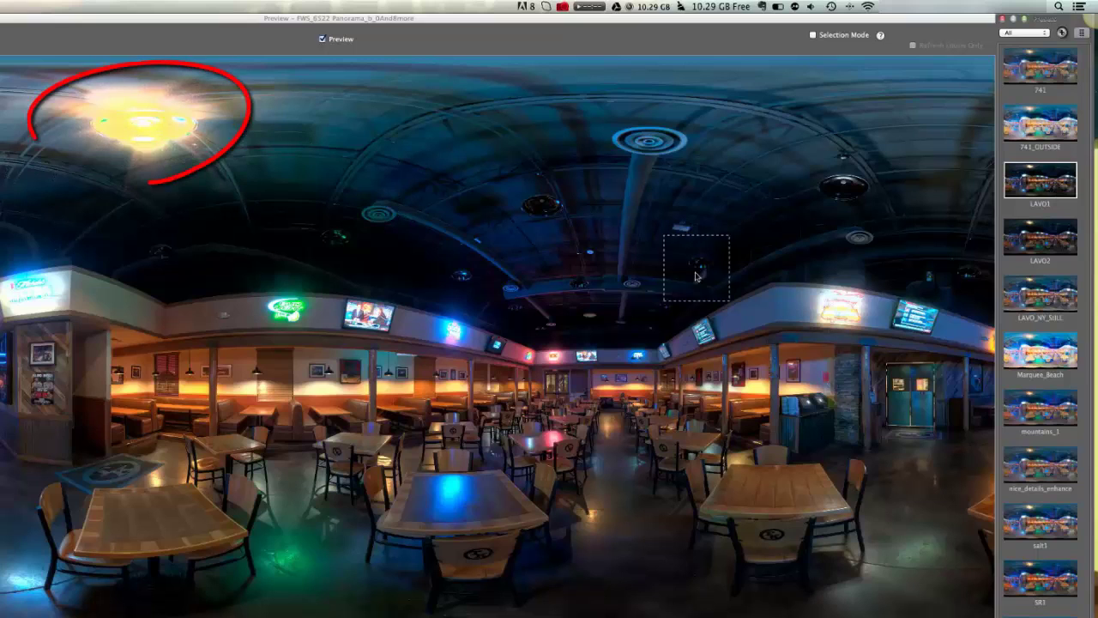
left_click(1041, 240)
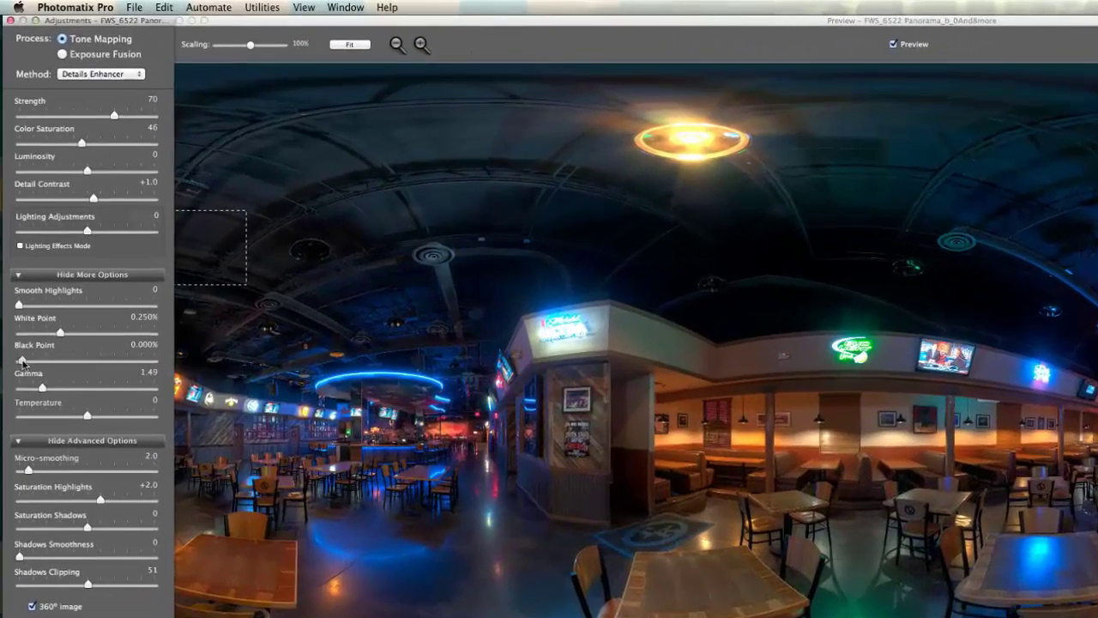
Step: Raise Black Point, push Strength above 70, and set Color Saturation to 65
left_click_drag(22, 362, 61, 364)
left_click_drag(114, 116, 132, 116)
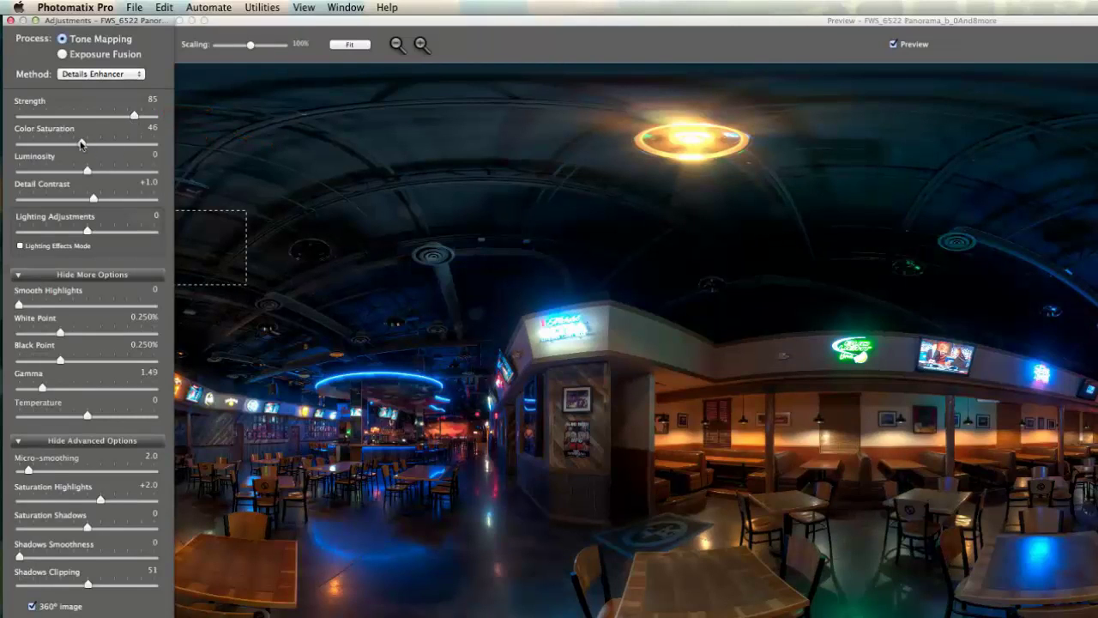
left_click(564, 333)
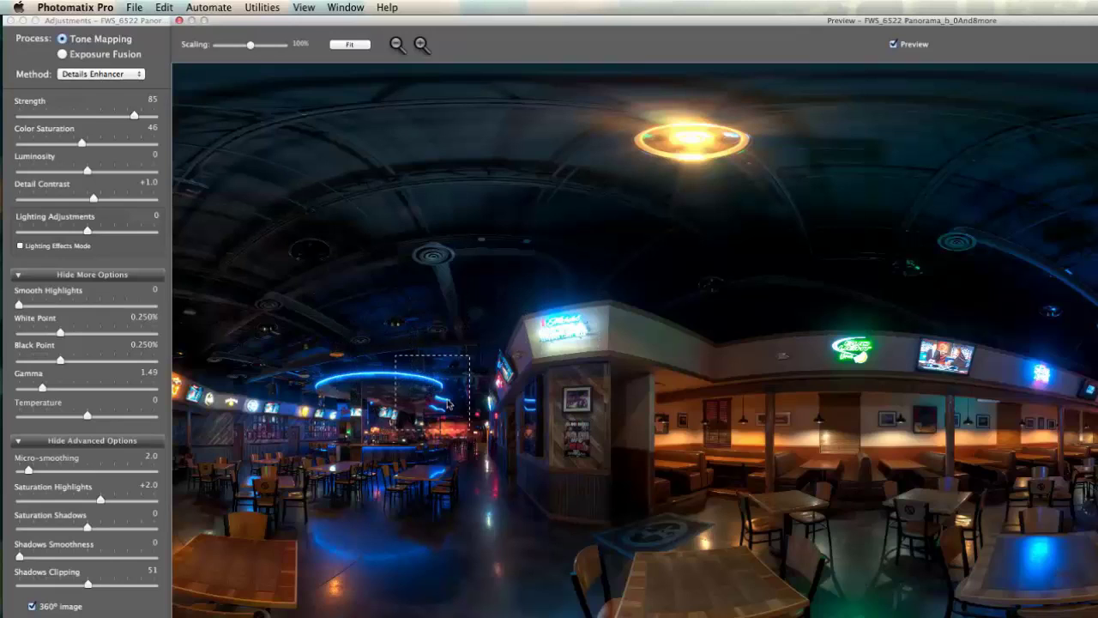
left_click_drag(83, 143, 109, 143)
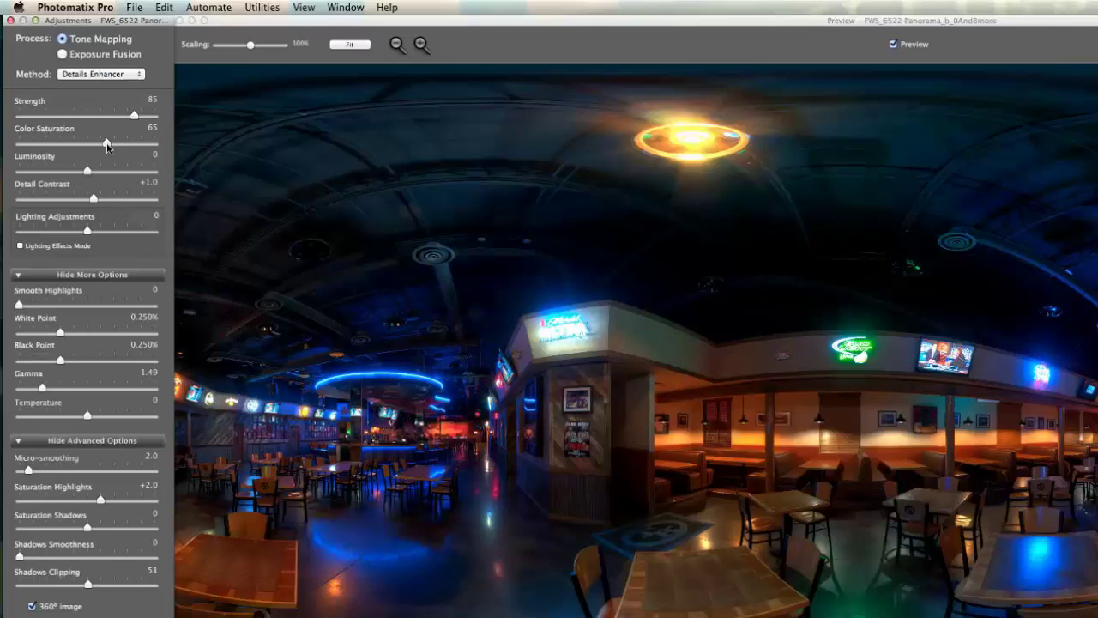
left_click_drag(108, 146, 114, 148)
left_click_drag(113, 145, 99, 158)
left_click_drag(95, 146, 105, 143)
Step: Raise Luminosity to +8.0, then preview maximum Detail Contrast
left_click_drag(88, 174, 105, 176)
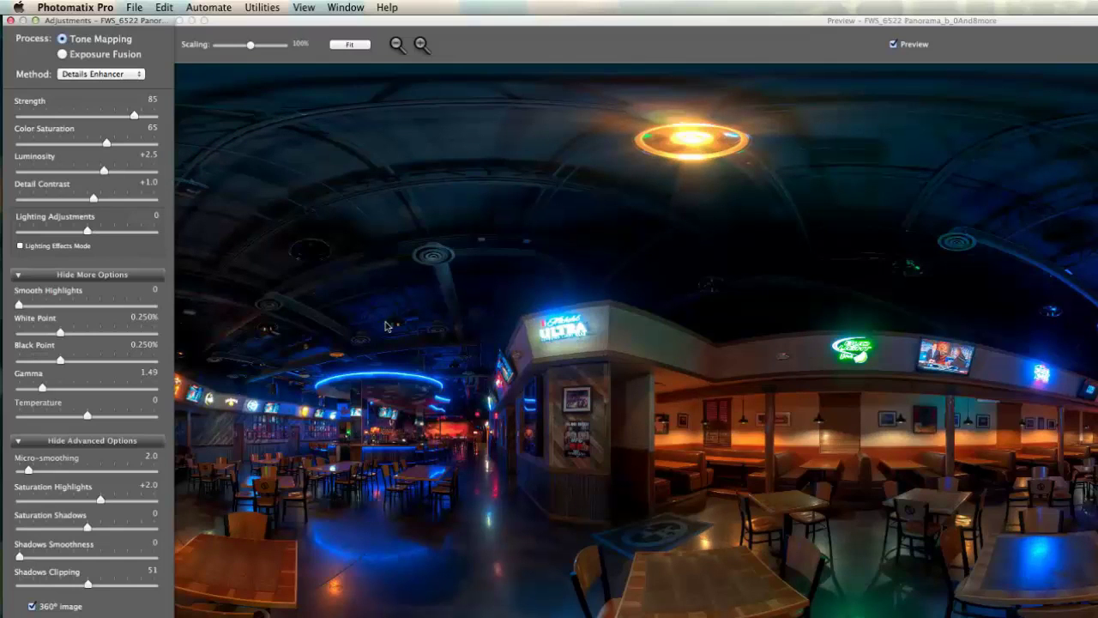
left_click_drag(104, 171, 121, 181)
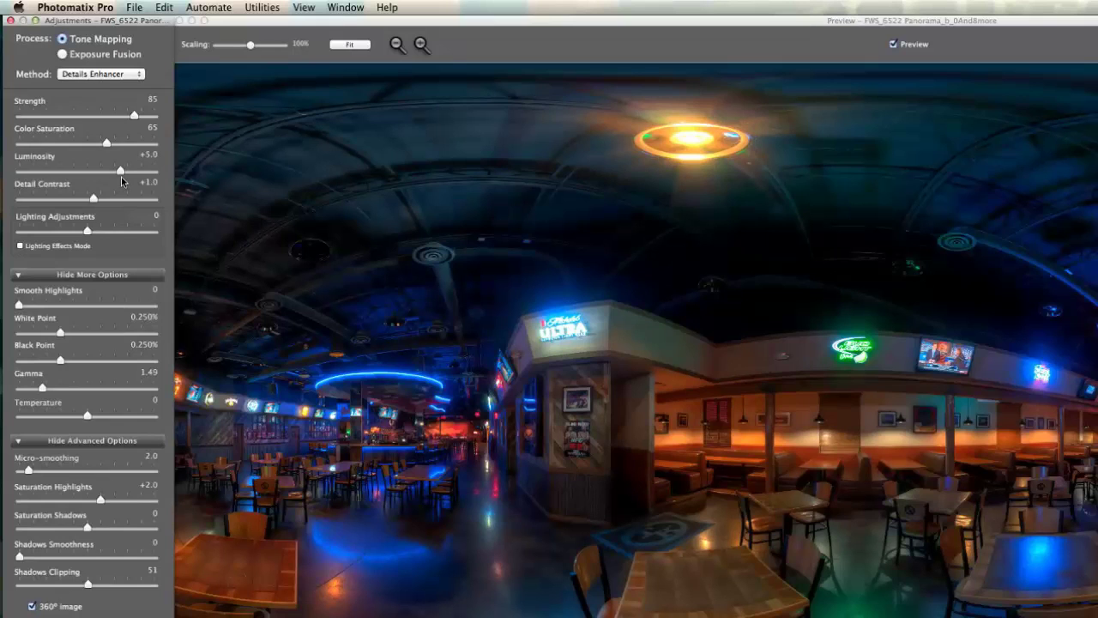
left_click_drag(120, 171, 141, 172)
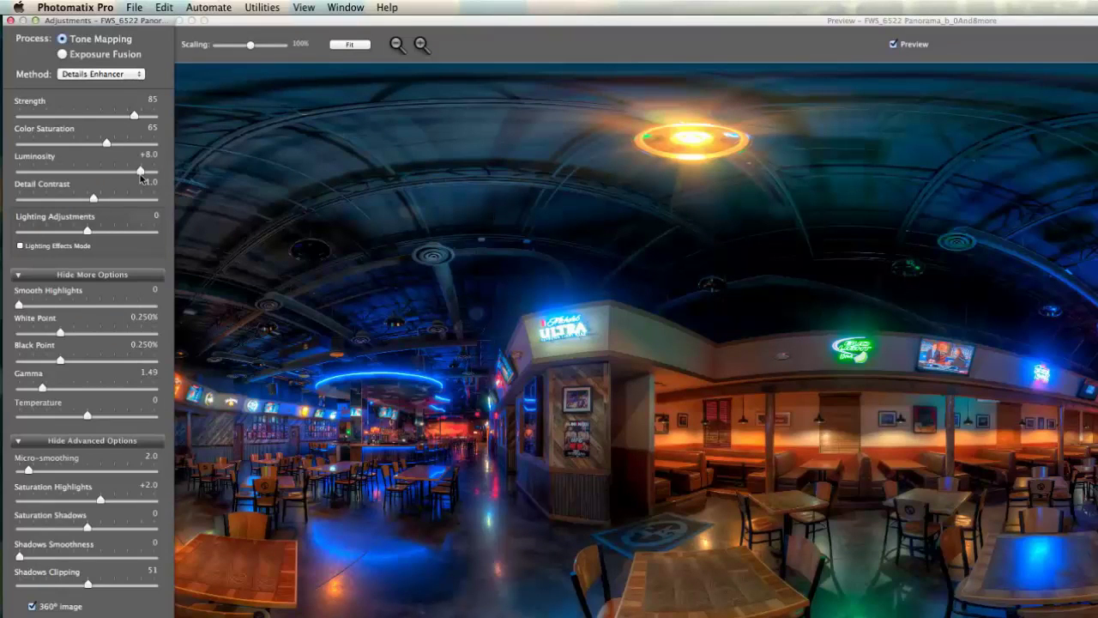
left_click_drag(93, 202, 160, 199)
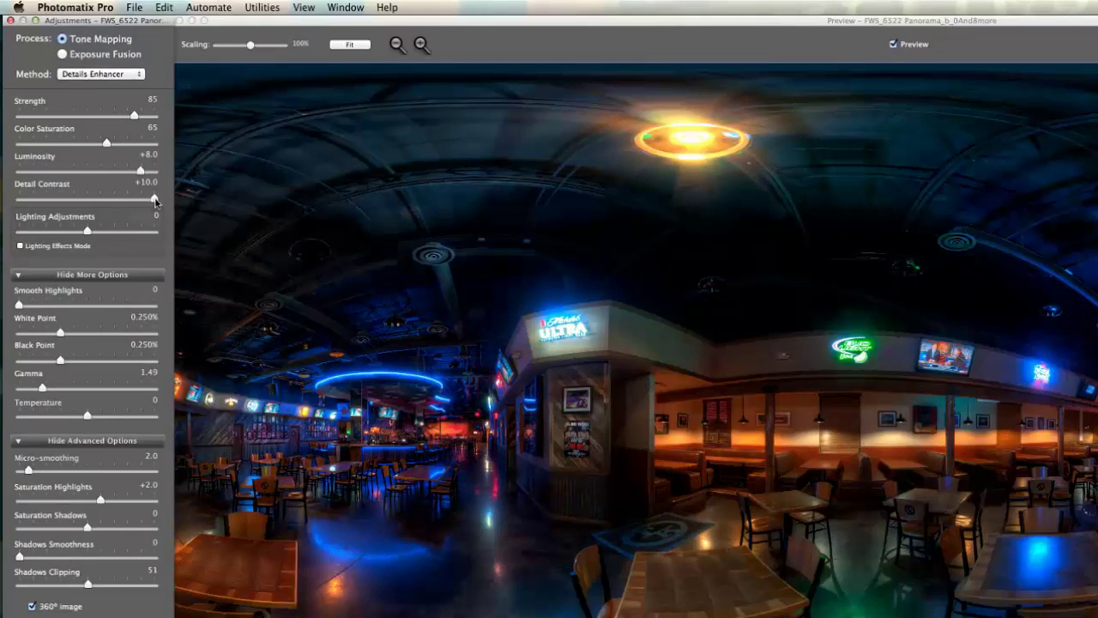
Step: Compare Detail Contrast and Smooth Highlights extremes, leaving both at 0
left_click_drag(156, 200, 19, 201)
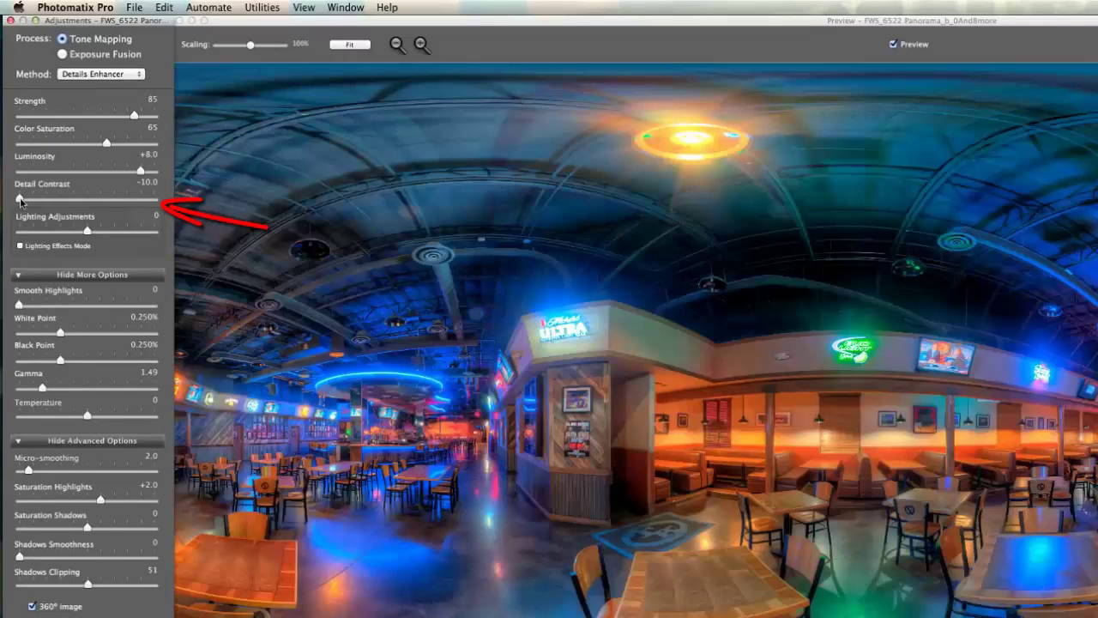
left_click_drag(19, 201, 86, 202)
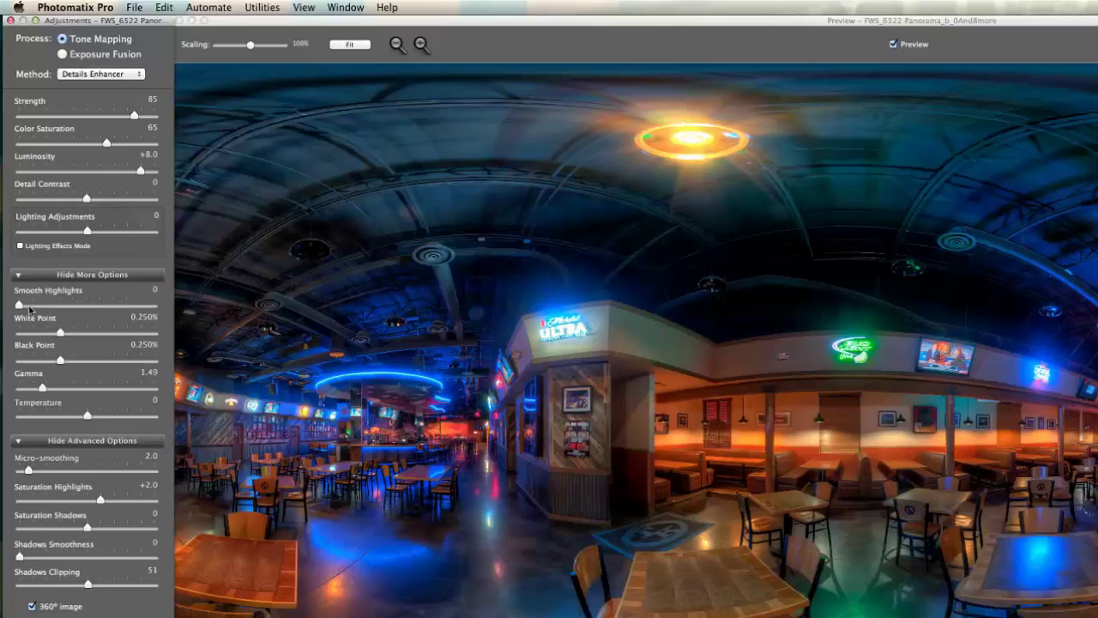
left_click_drag(20, 305, 49, 307)
left_click_drag(49, 305, 156, 306)
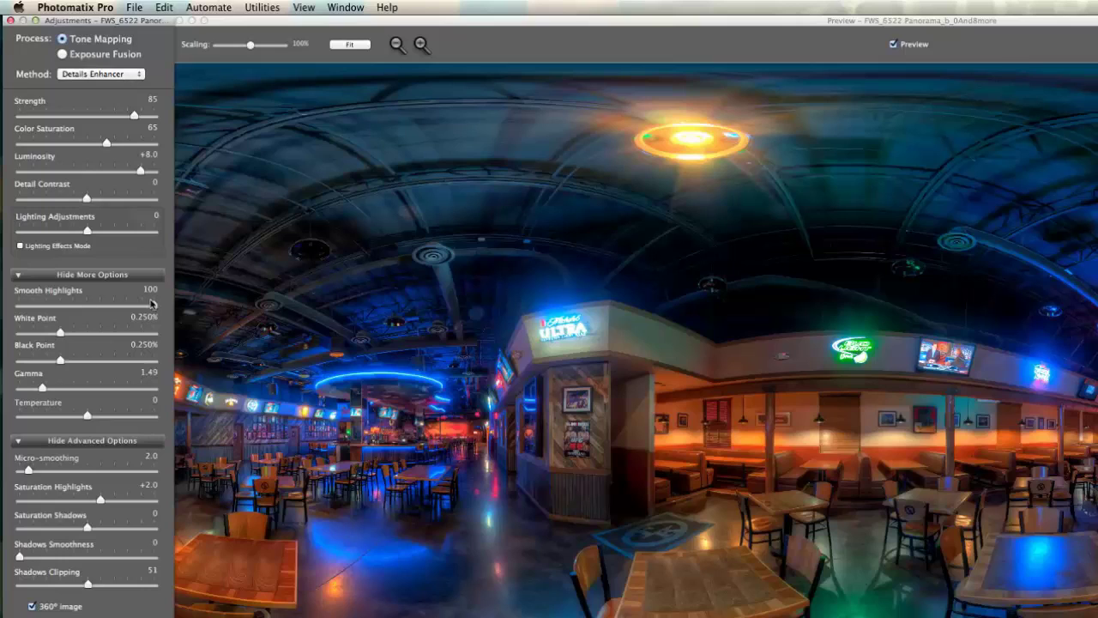
left_click_drag(154, 305, 19, 307)
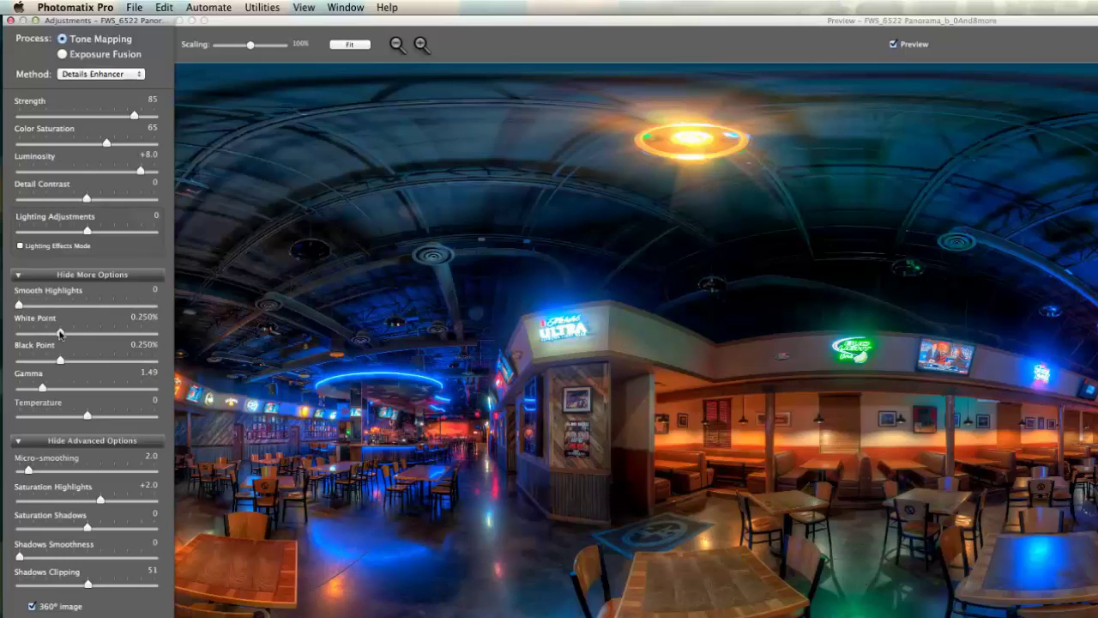
Step: Test White Point extremes and settle it at 0.161%
left_click_drag(59, 334, 155, 335)
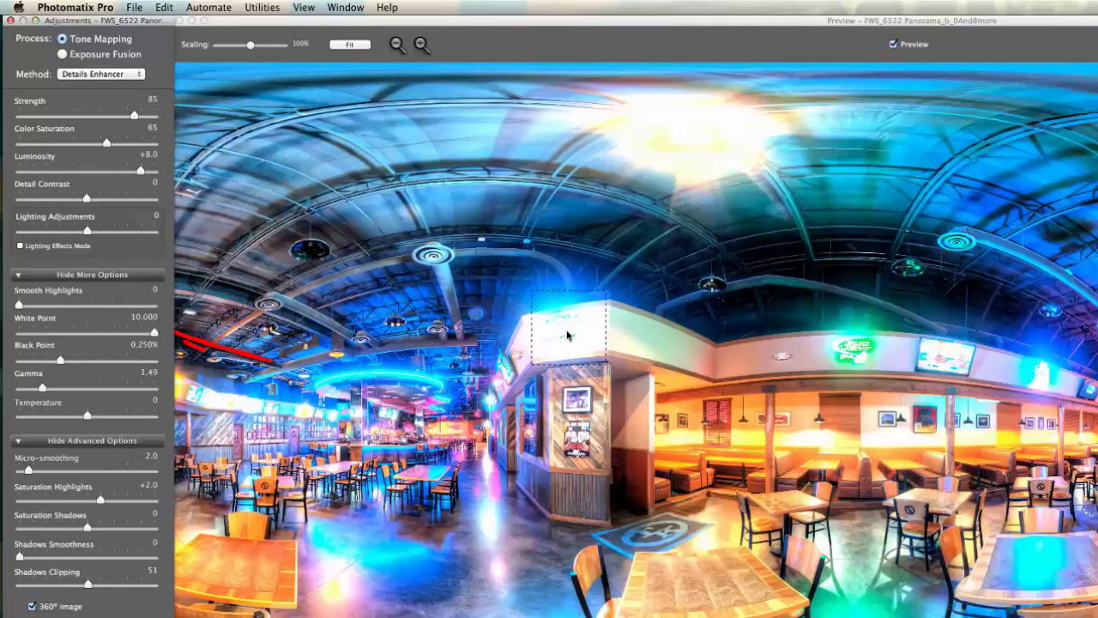
left_click_drag(153, 335, 19, 335)
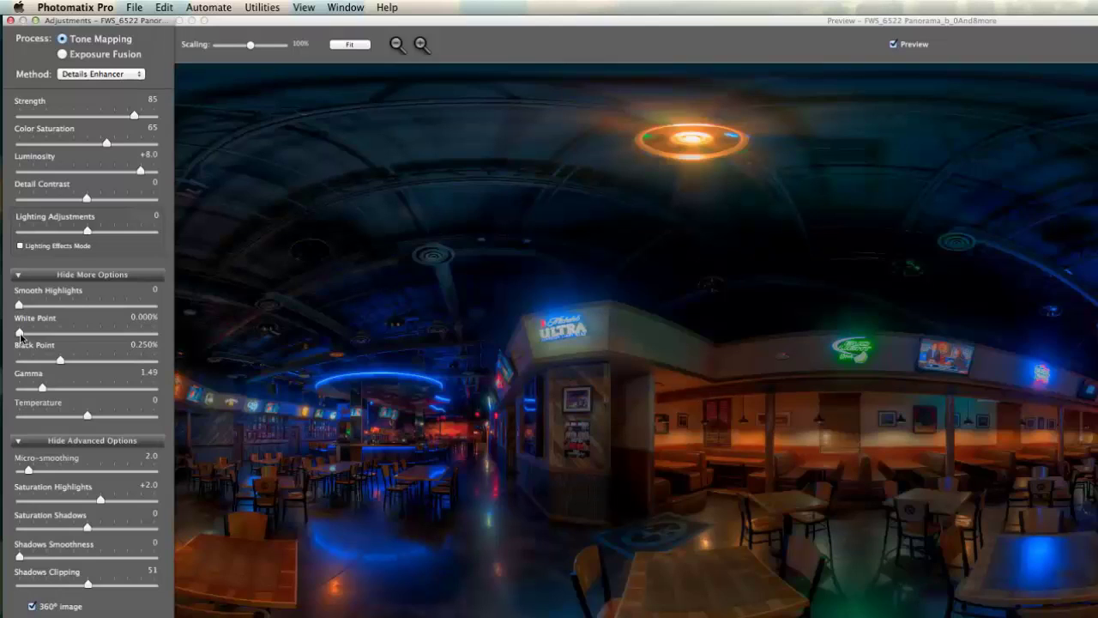
left_click_drag(21, 337, 51, 333)
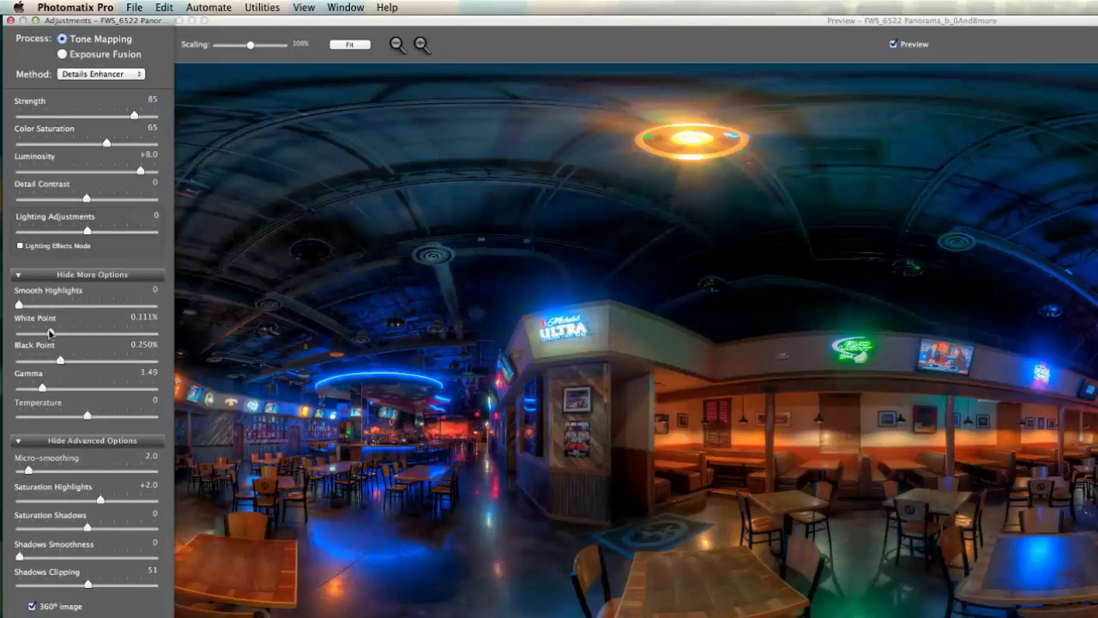
left_click_drag(50, 334, 58, 333)
left_click_drag(57, 332, 54, 335)
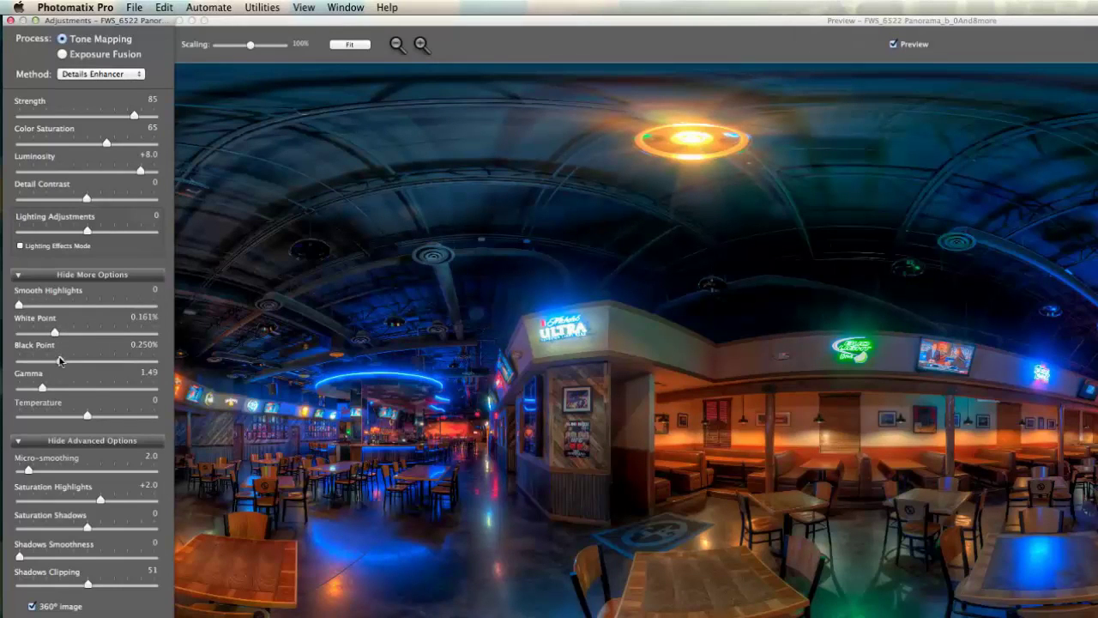
Step: Test Black Point from zero to maximum and bring it back to 0.250%
left_click_drag(60, 360, 19, 363)
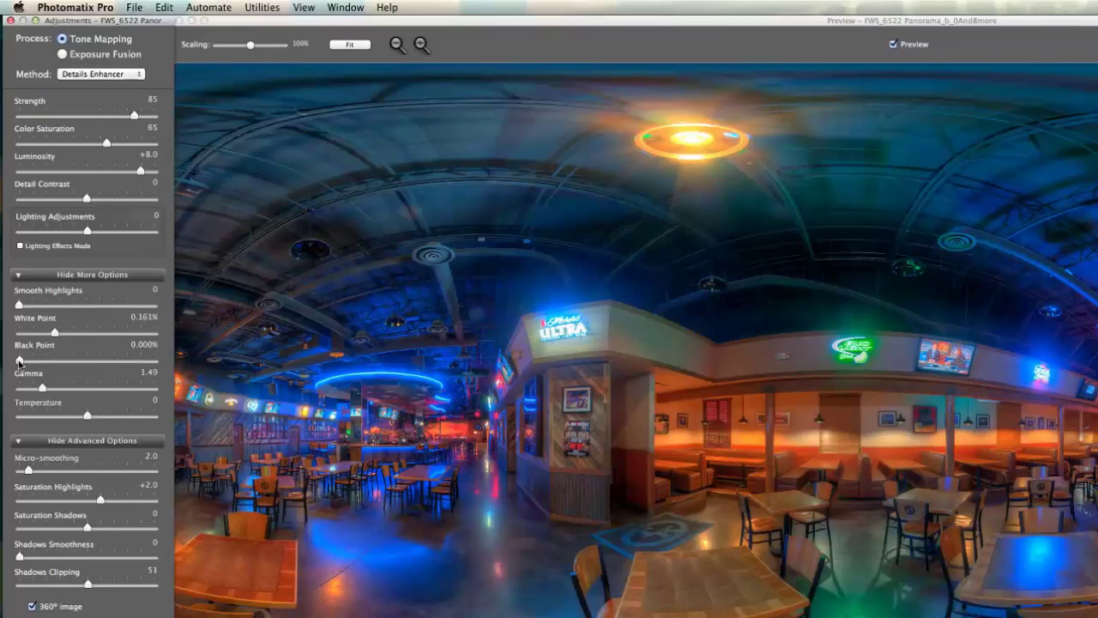
left_click_drag(19, 361, 215, 373)
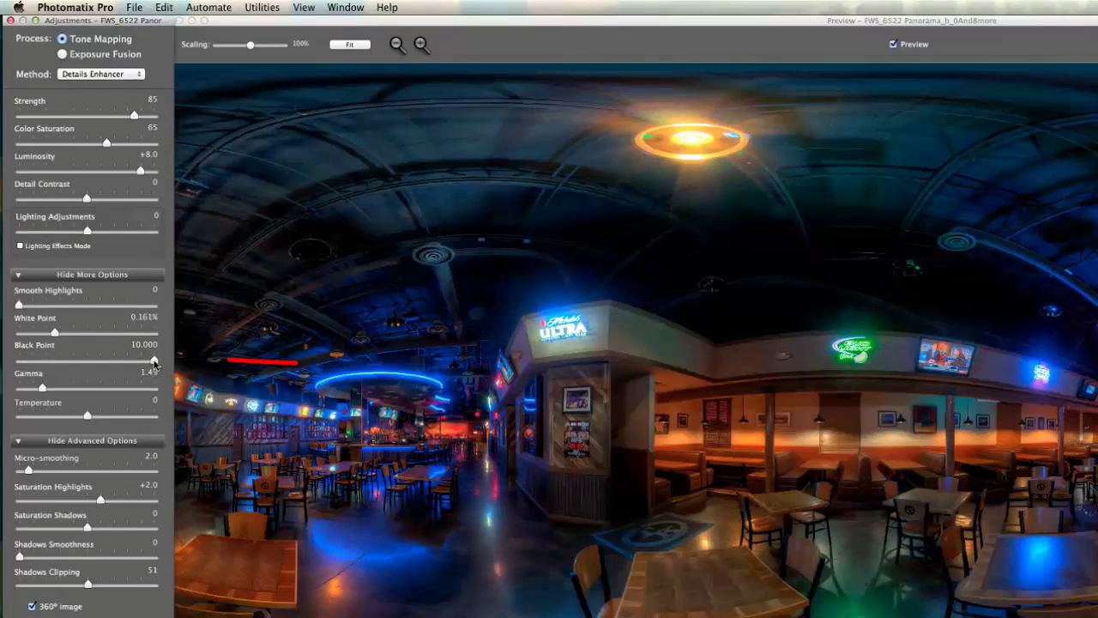
left_click_drag(155, 361, 61, 364)
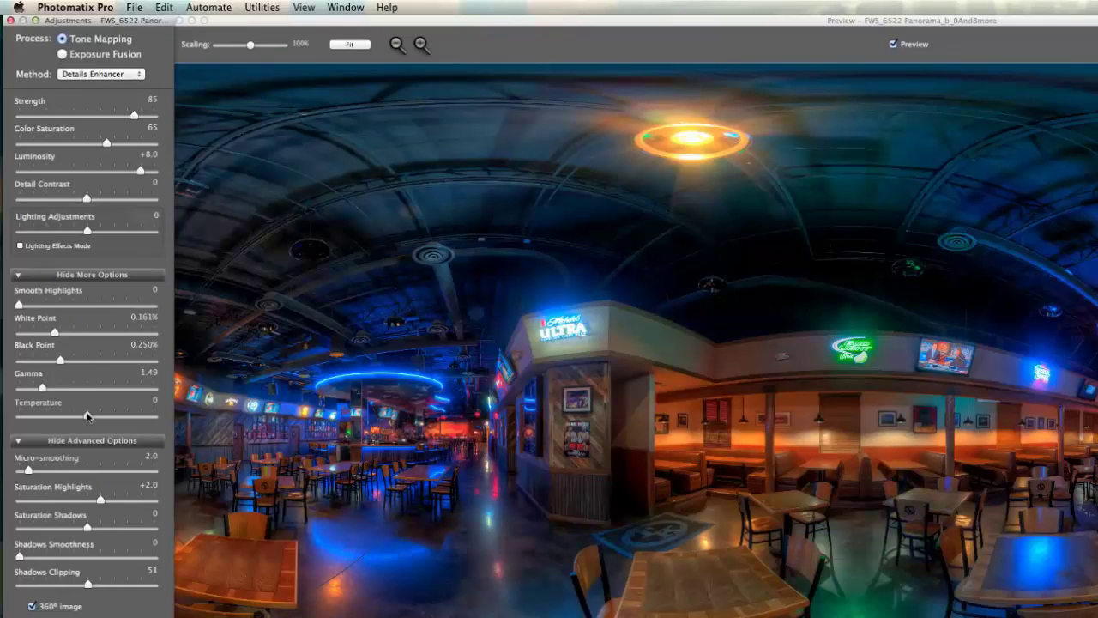
left_click_drag(87, 416, 167, 413)
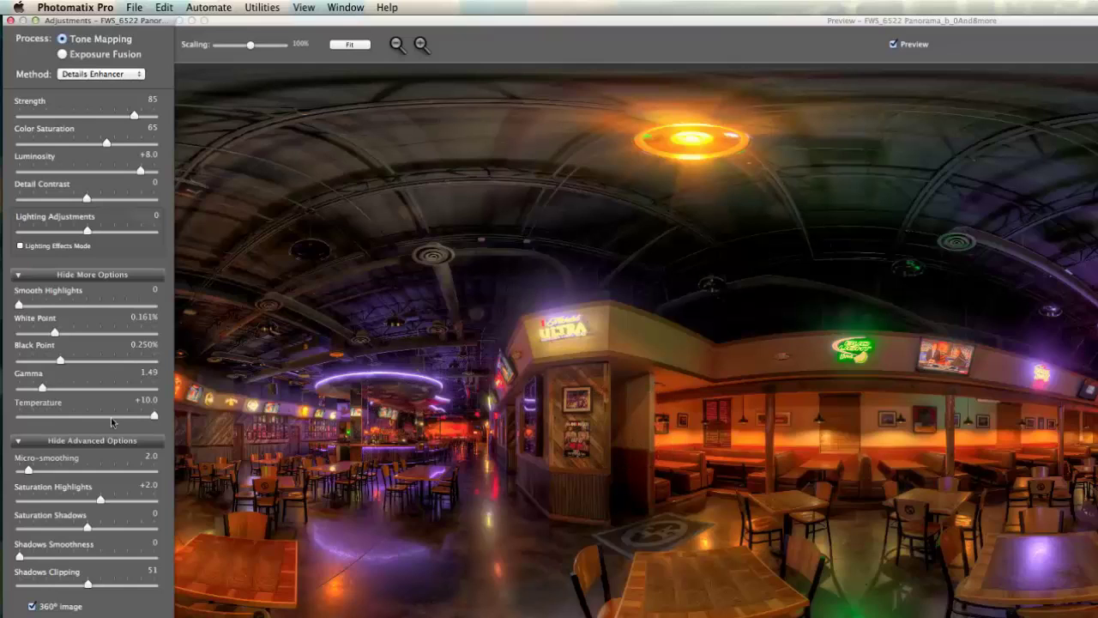
left_click_drag(155, 416, 16, 417)
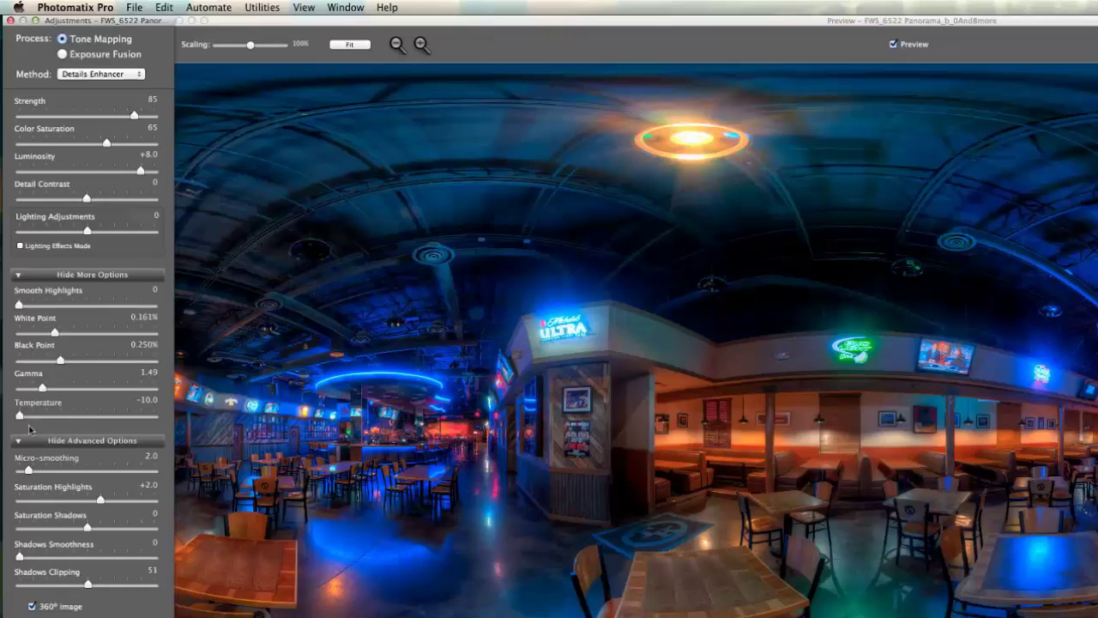
left_click_drag(19, 417, 88, 415)
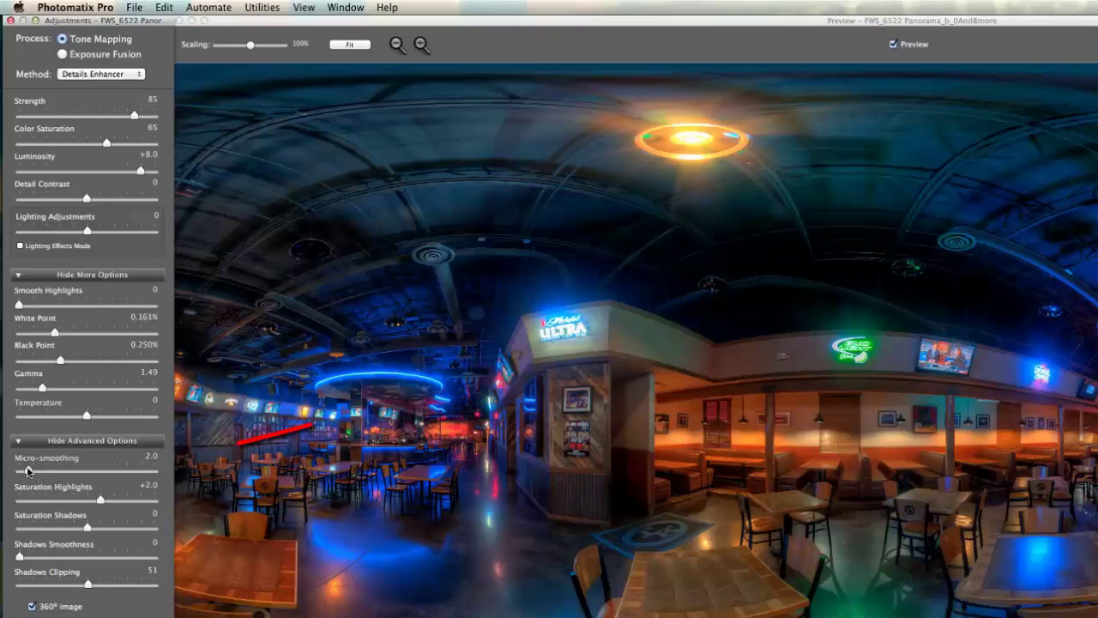
Step: Compare Micro-smoothing extremes and settle it at 10.3
left_click_drag(27, 471, 171, 473)
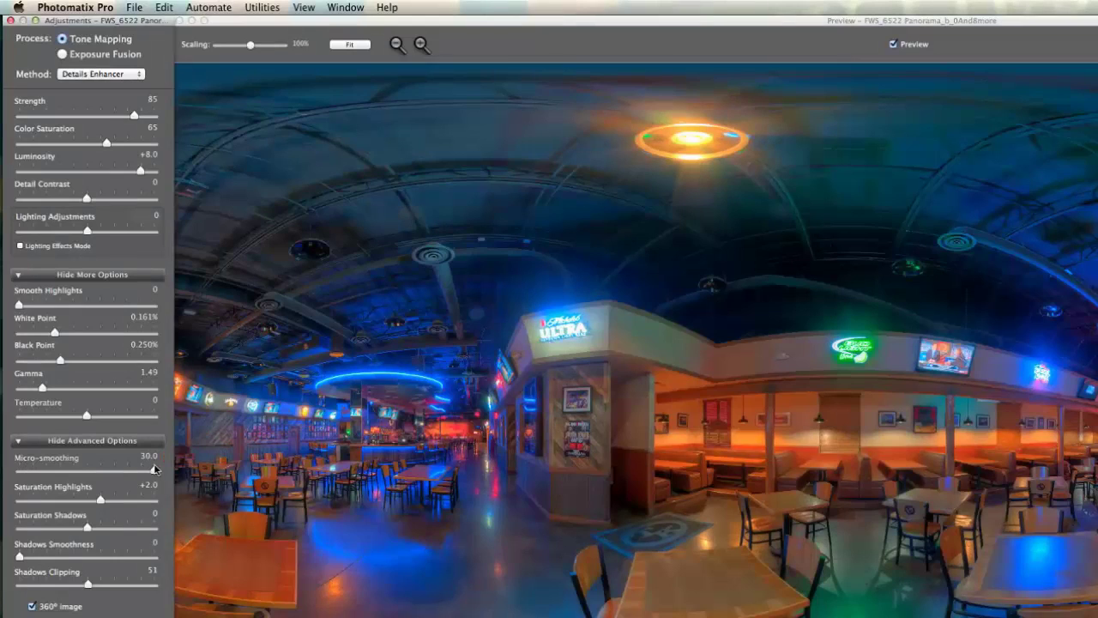
left_click_drag(155, 469, 84, 473)
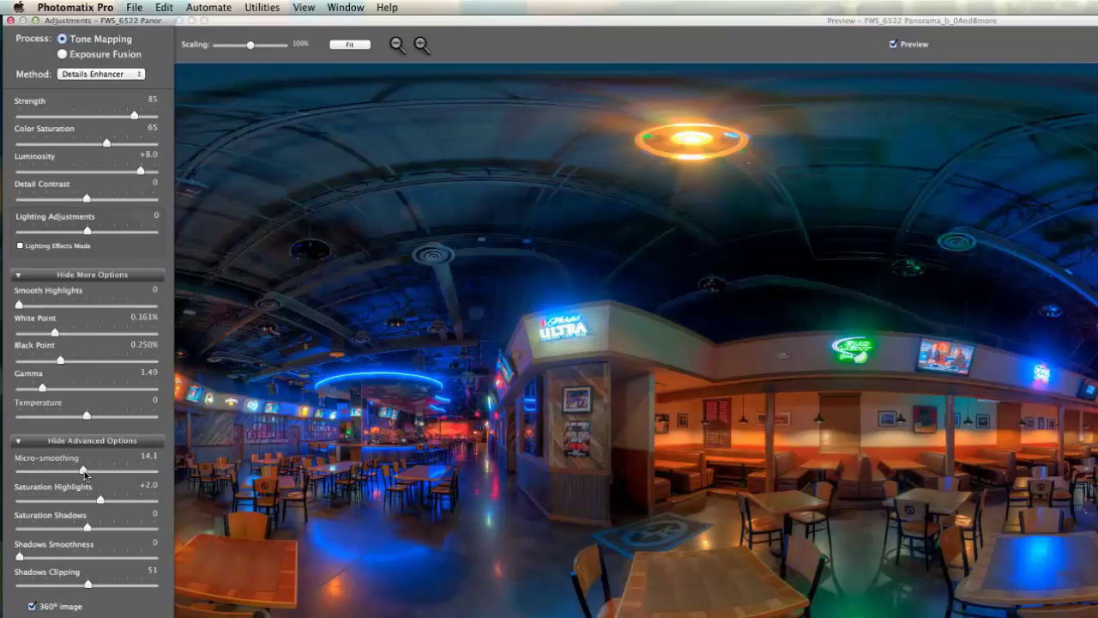
left_click_drag(84, 473, 72, 477)
left_click_drag(72, 478, 66, 477)
Step: Set Saturation Highlights to 0, then test Saturation Shadows extremes and return it near neutral
left_click_drag(100, 502, 3, 483)
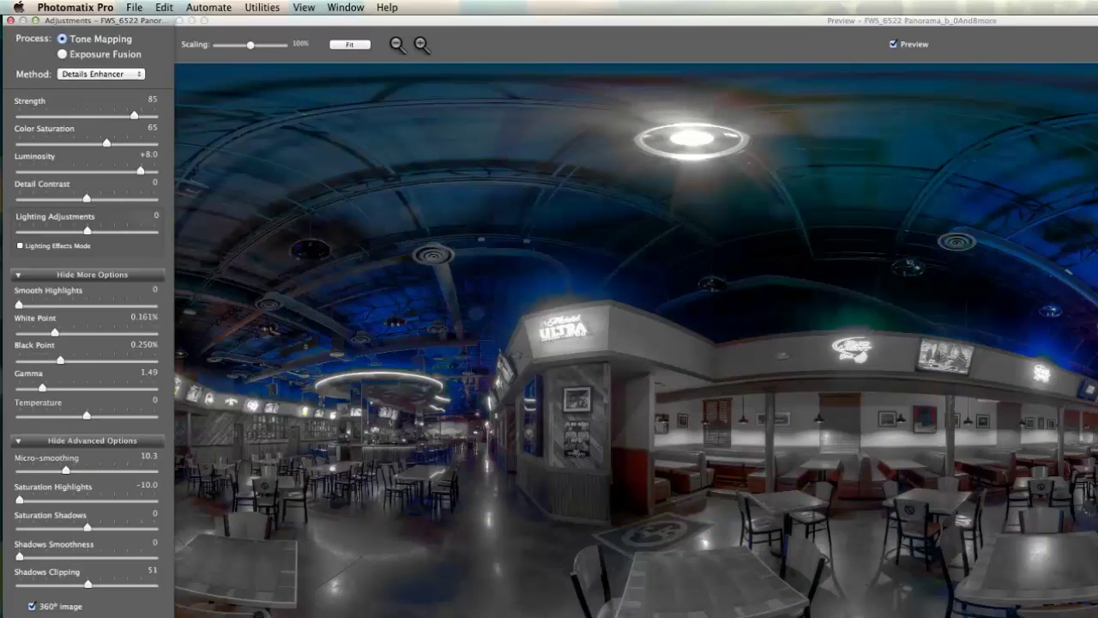
left_click_drag(23, 502, 87, 495)
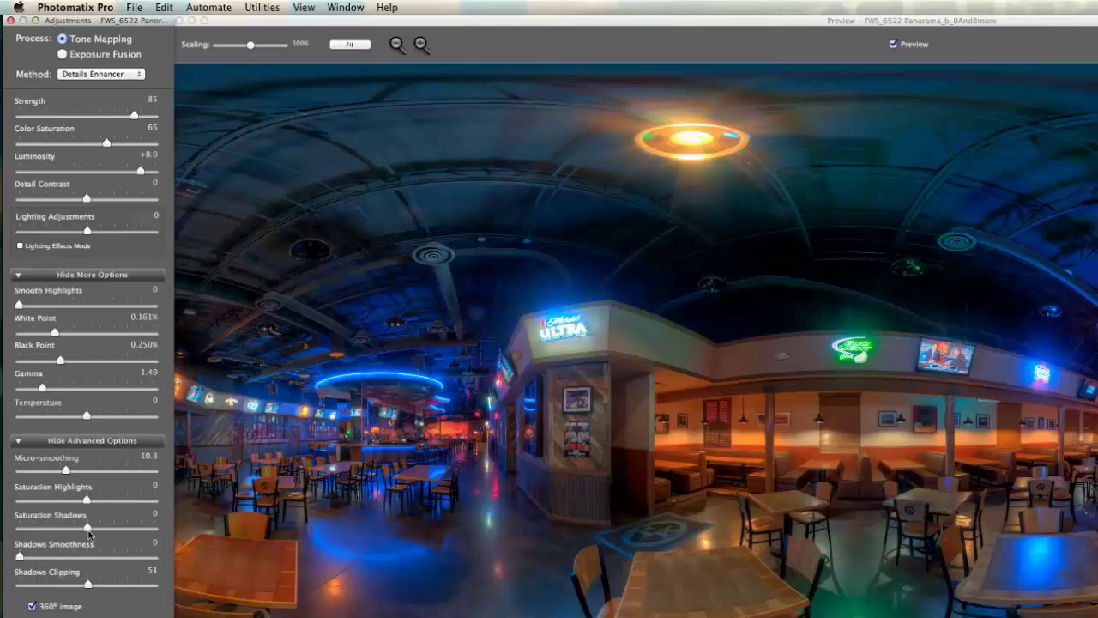
left_click_drag(86, 527, 150, 529)
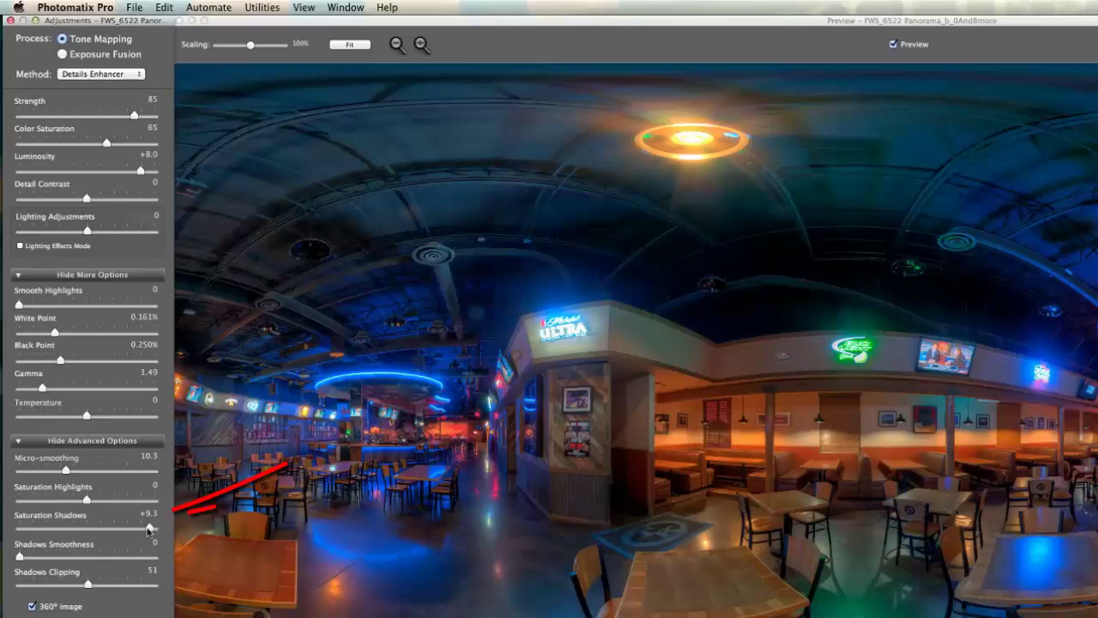
left_click_drag(148, 527, 147, 527)
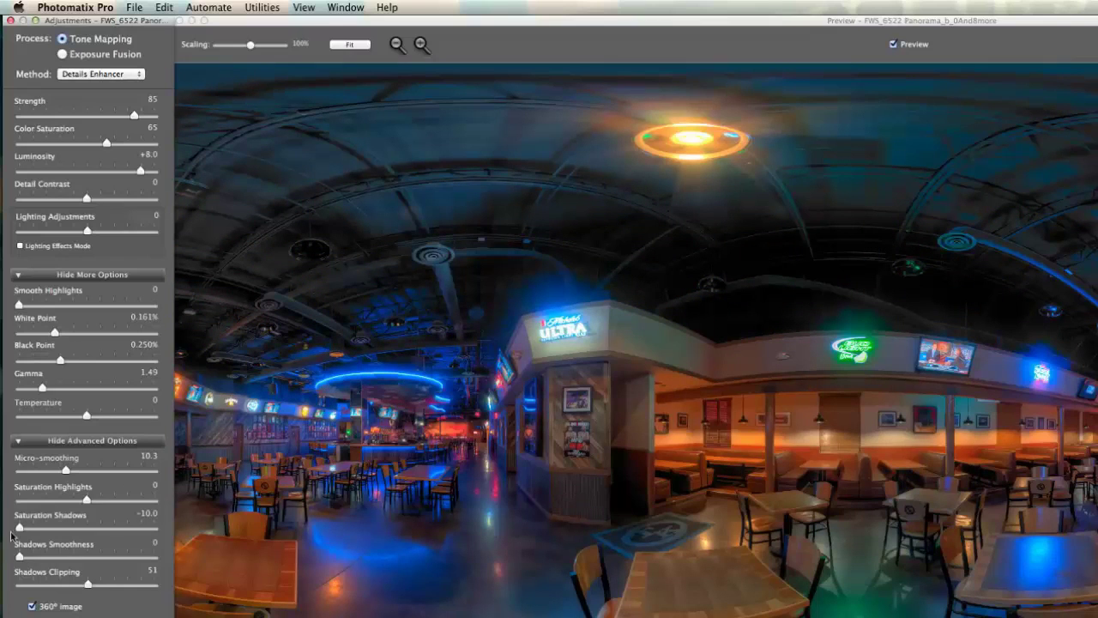
left_click_drag(19, 529, 85, 534)
Step: Set Saturation Shadows to +2.0 and, after testing its maximum, Shadows Smoothness to 15
left_click_drag(90, 533, 101, 528)
left_click_drag(101, 528, 103, 529)
left_click_drag(20, 558, 248, 573)
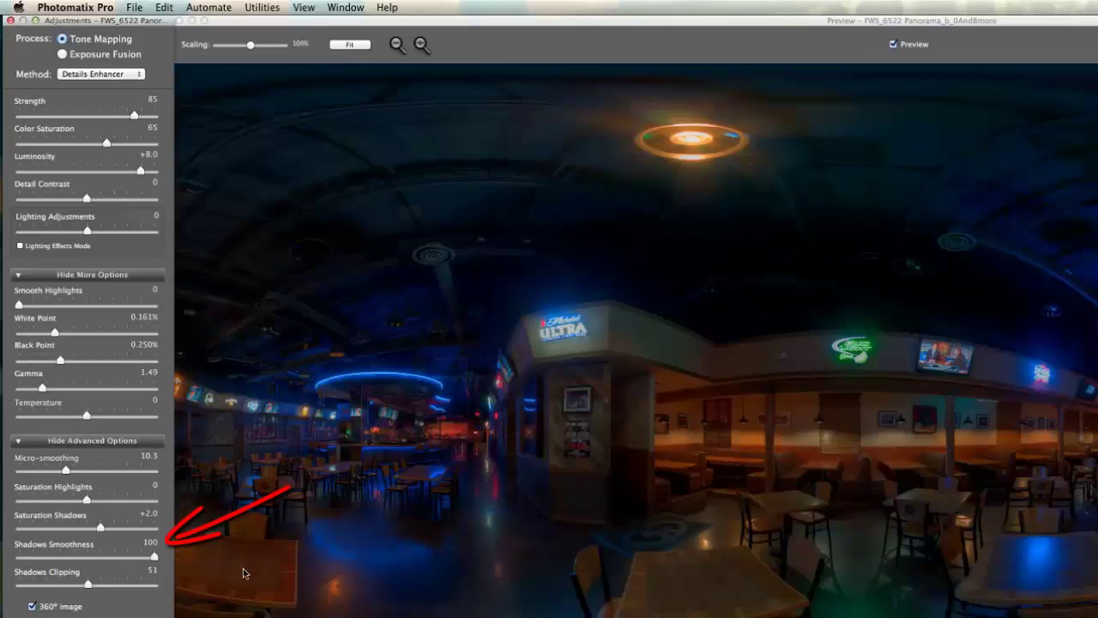
left_click_drag(156, 558, 51, 556)
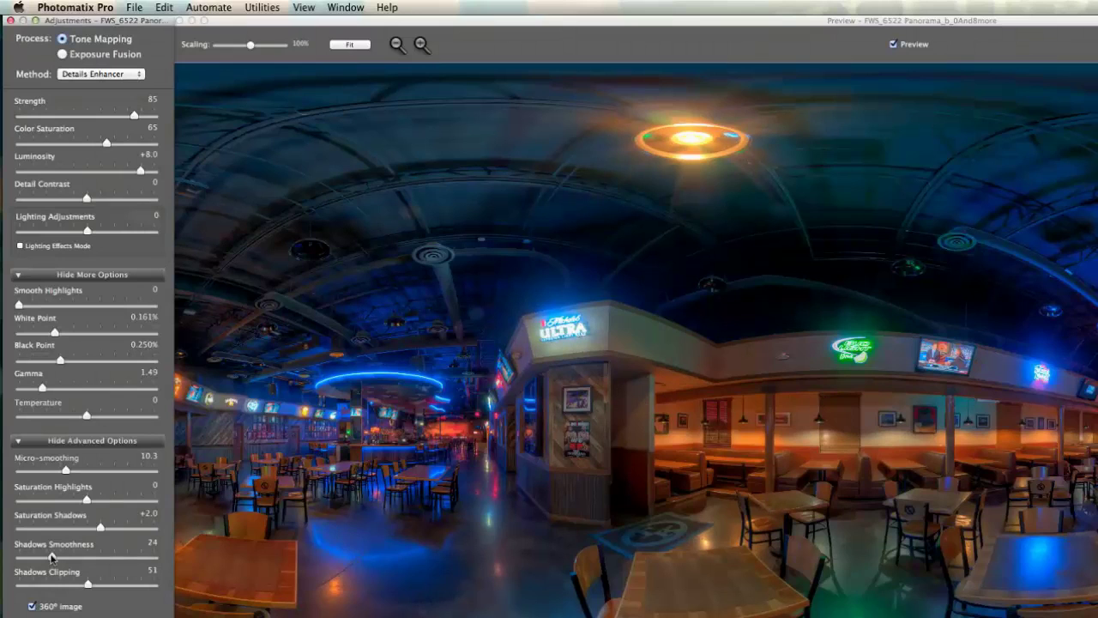
left_click_drag(51, 557, 43, 567)
Step: Test Shadows Clipping extremes and leave it at 0
left_click_drag(89, 588, 27, 588)
left_click_drag(20, 586, 154, 586)
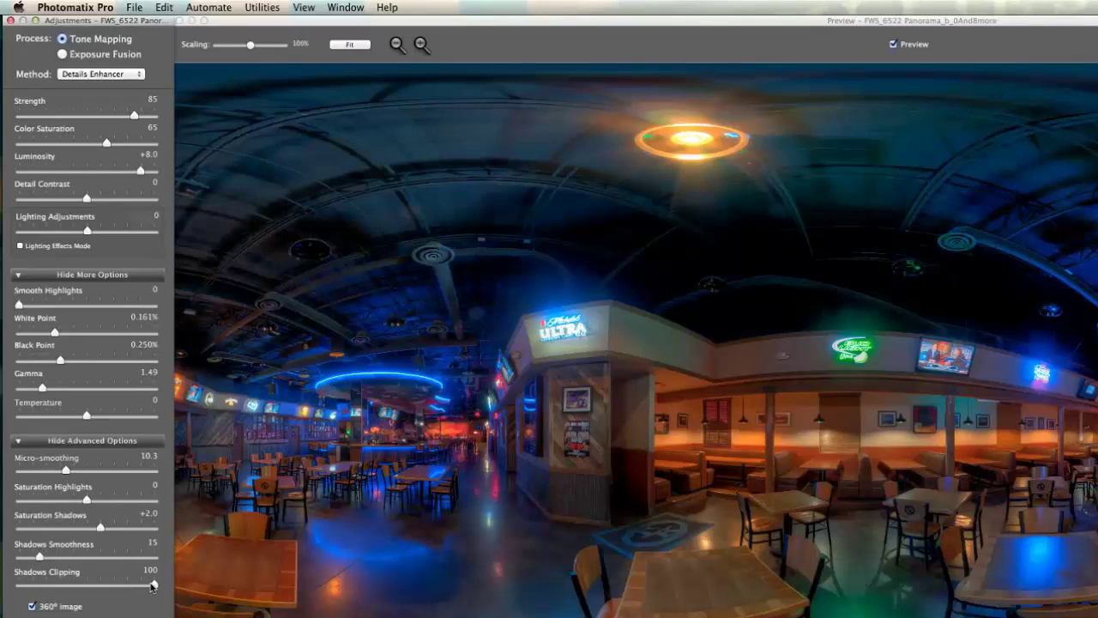
left_click_drag(154, 588, 17, 588)
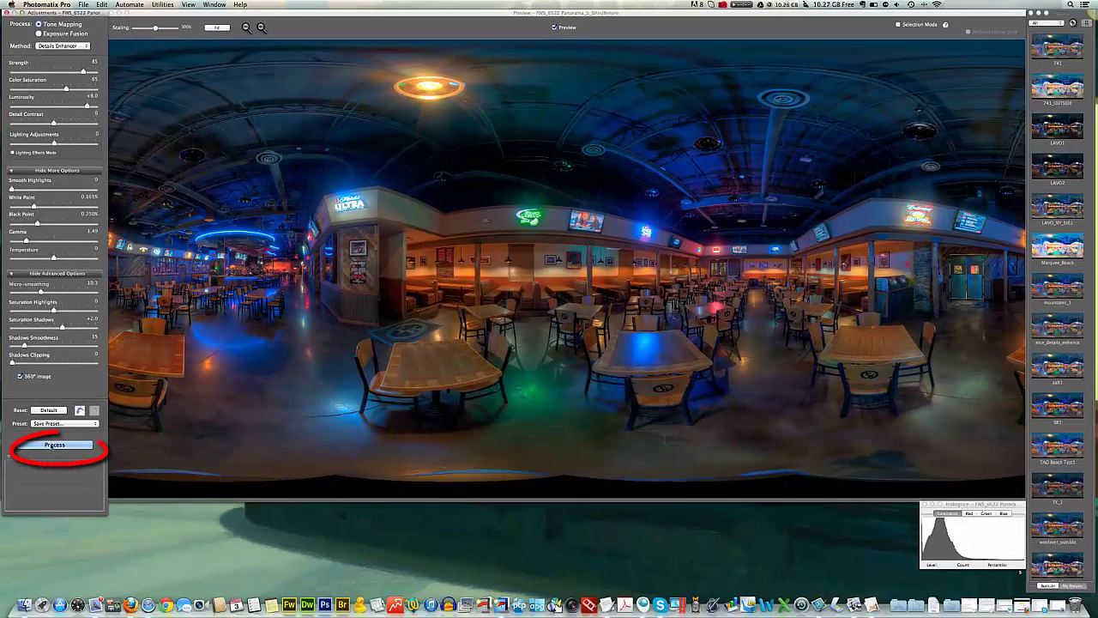
Step: Process the panorama with Details Enhancer and bring up Save As for the tone-mapped result
left_click(53, 445)
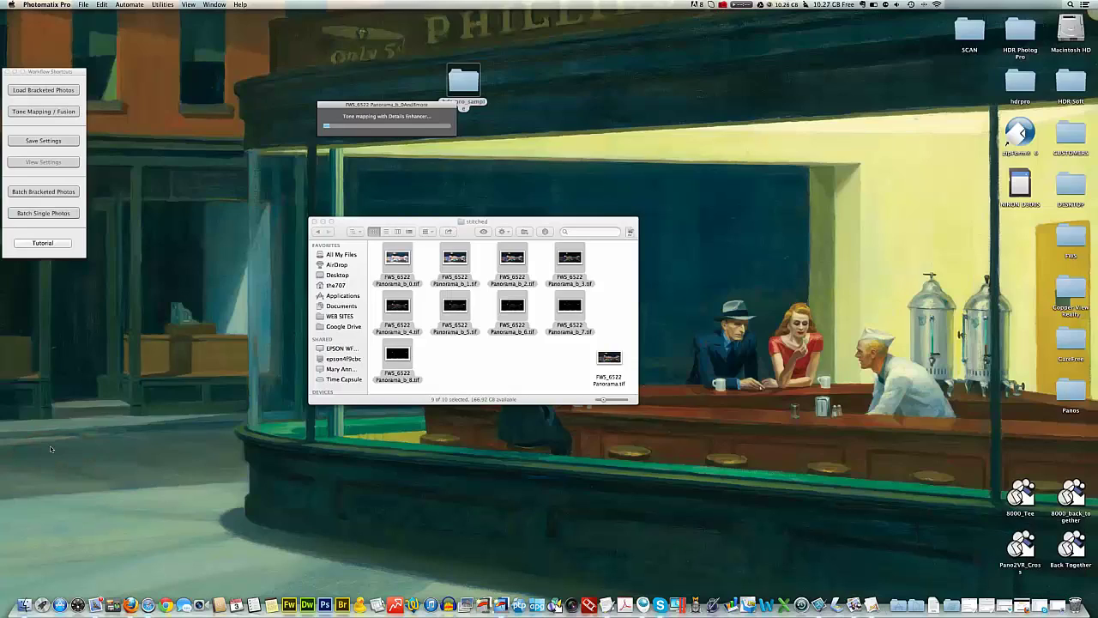
left_click_drag(393, 104, 388, 105)
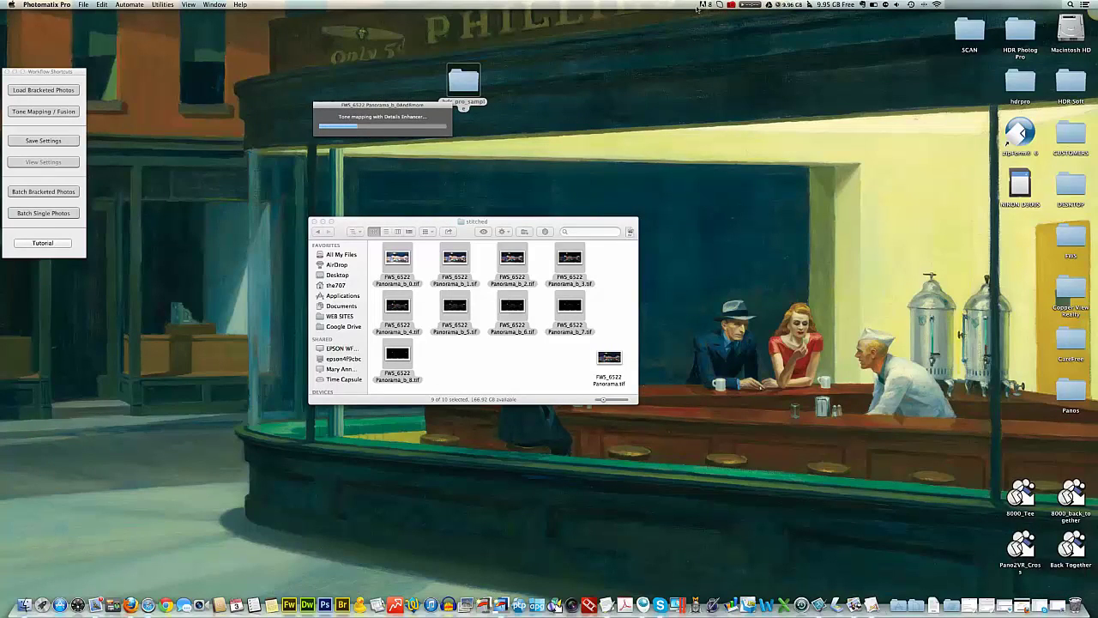
left_click(731, 4)
left_click(738, 42)
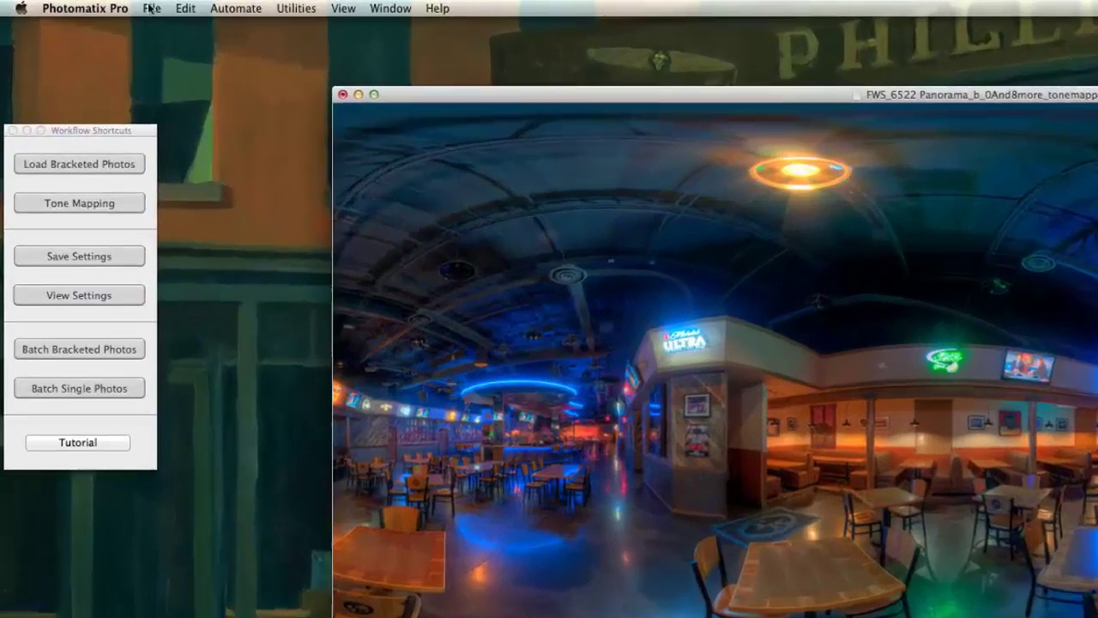
left_click(83, 4)
left_click(171, 103)
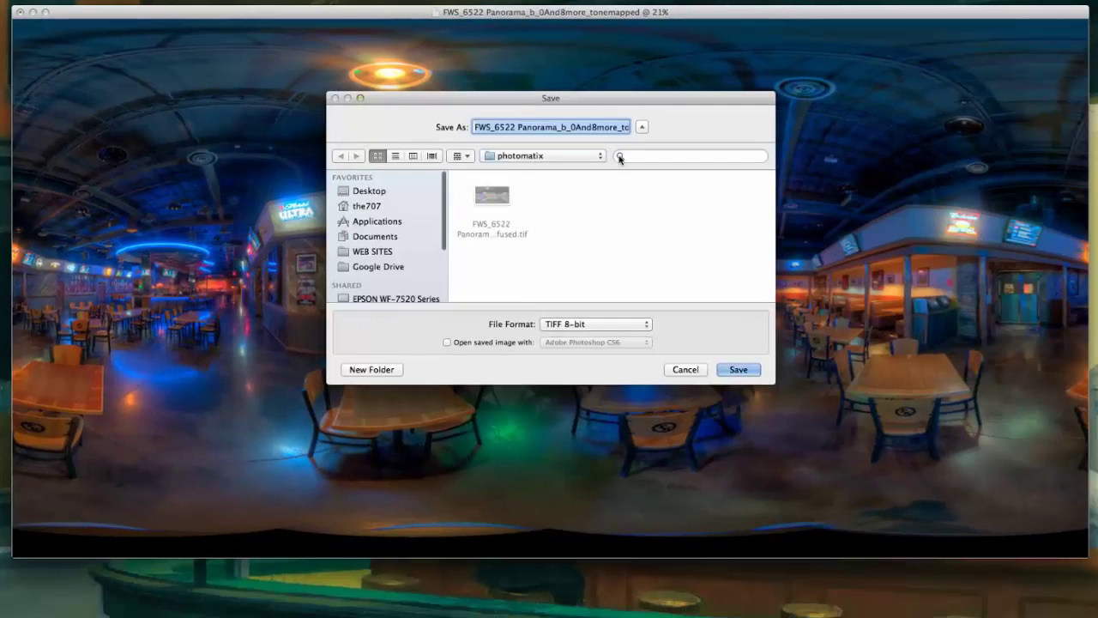
Step: Choose hdr_pro_sample/sd_or_cf_card/1/PS on the Desktop as the save location
left_click(569, 155)
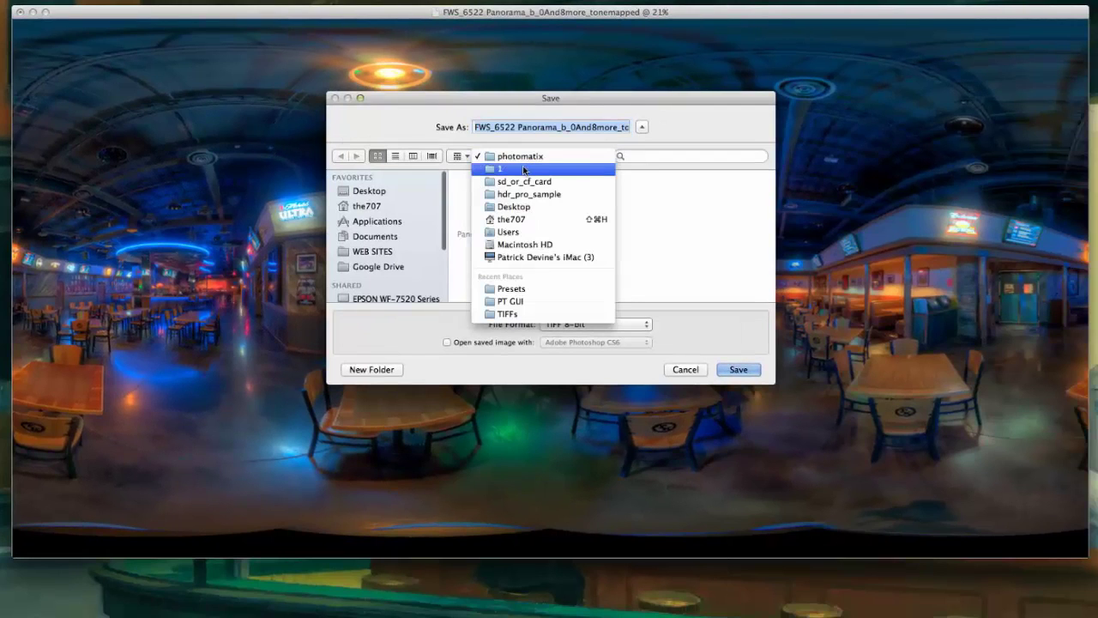
left_click(386, 191)
left_click(387, 192)
scroll(660, 253, "down", 5)
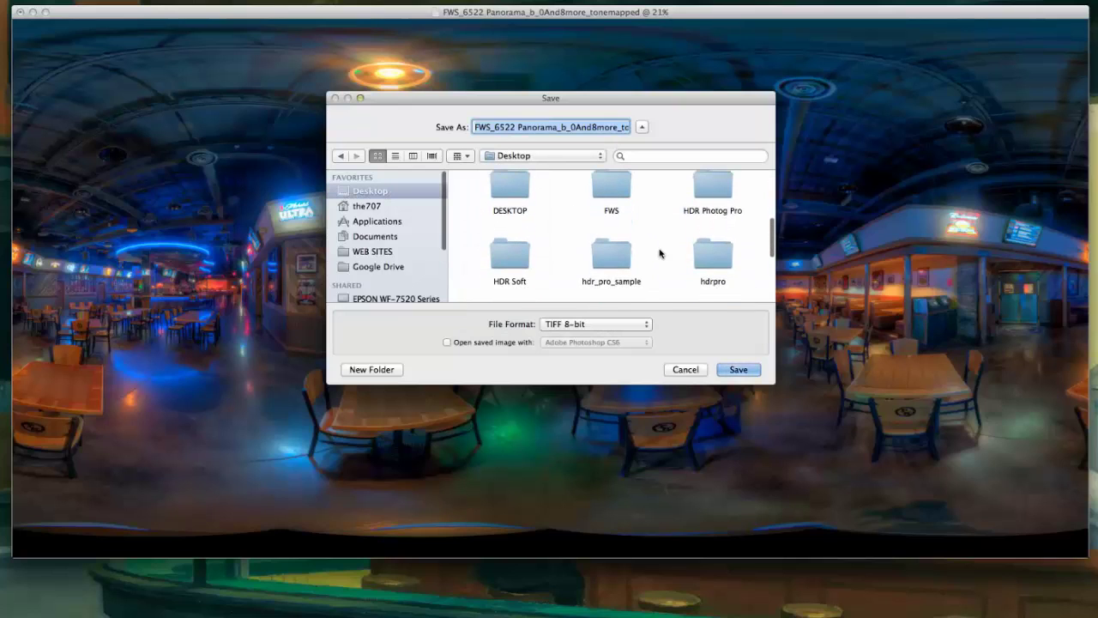
double_click(619, 249)
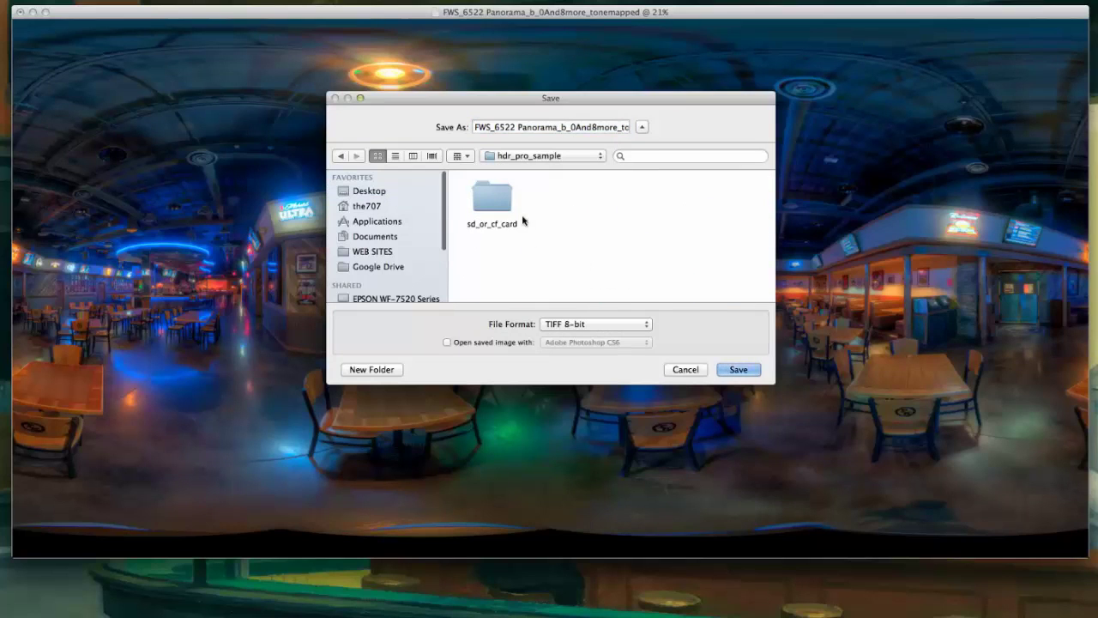
double_click(493, 204)
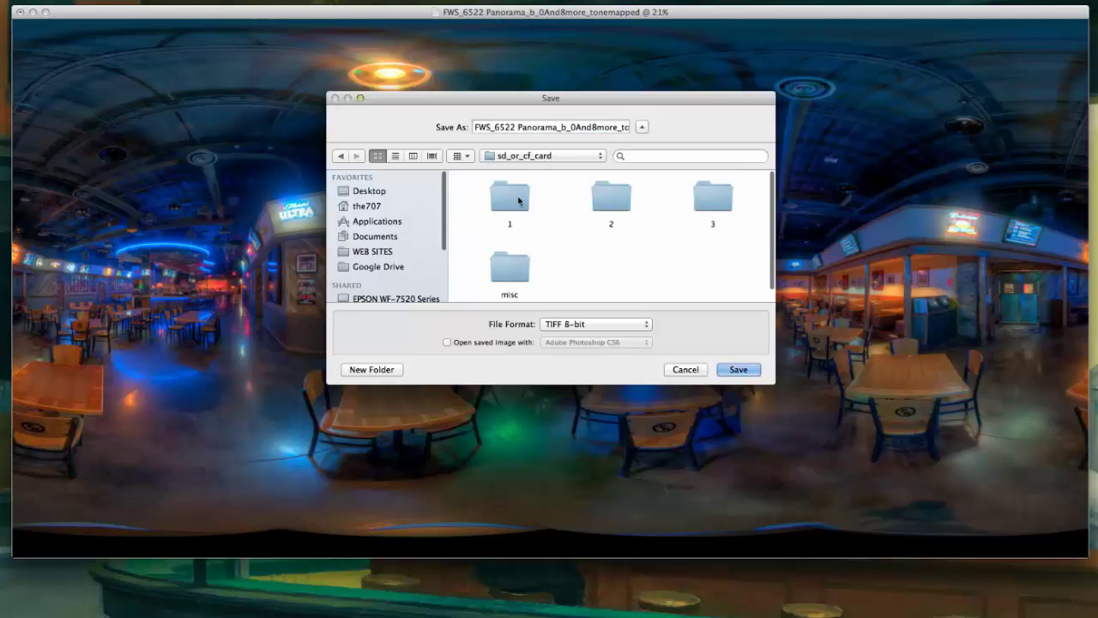
double_click(518, 201)
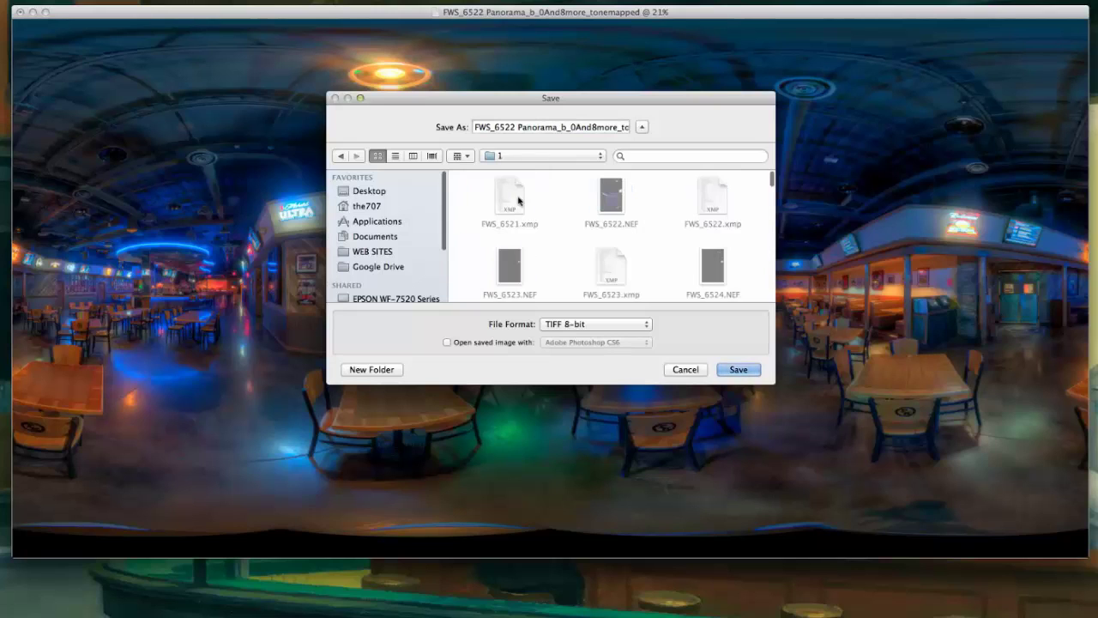
scroll(557, 247, "down", 15)
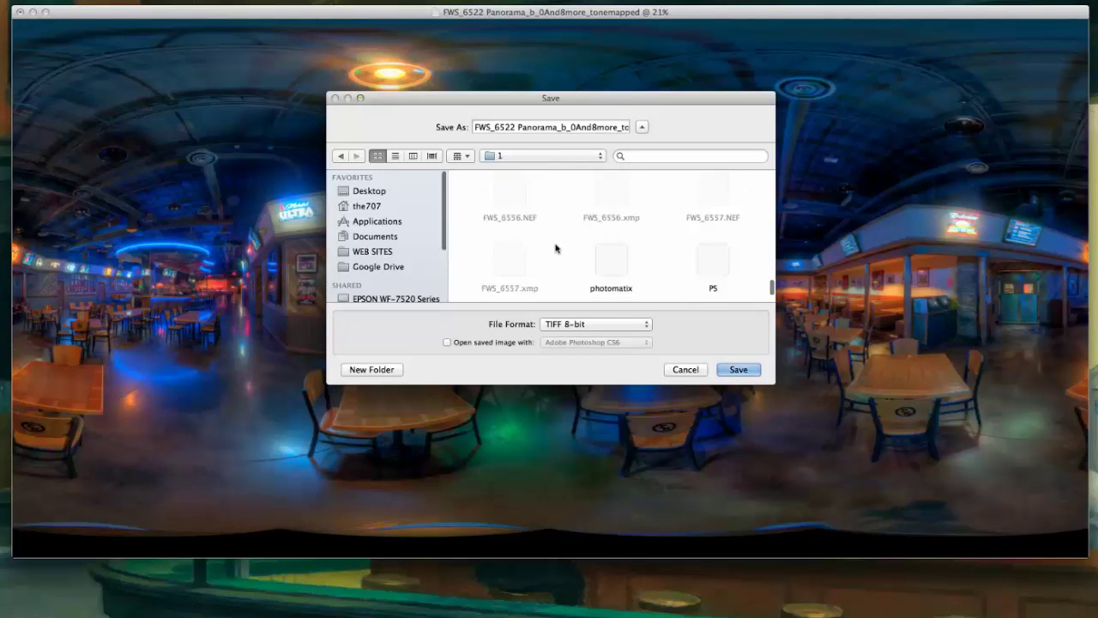
scroll(556, 247, "down", 3)
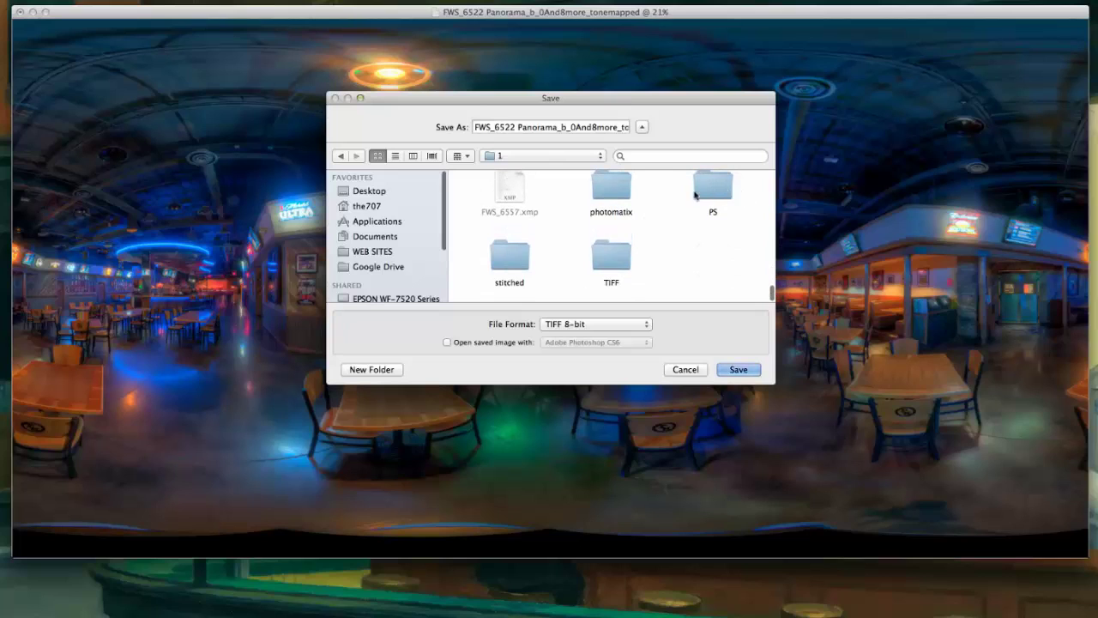
double_click(717, 183)
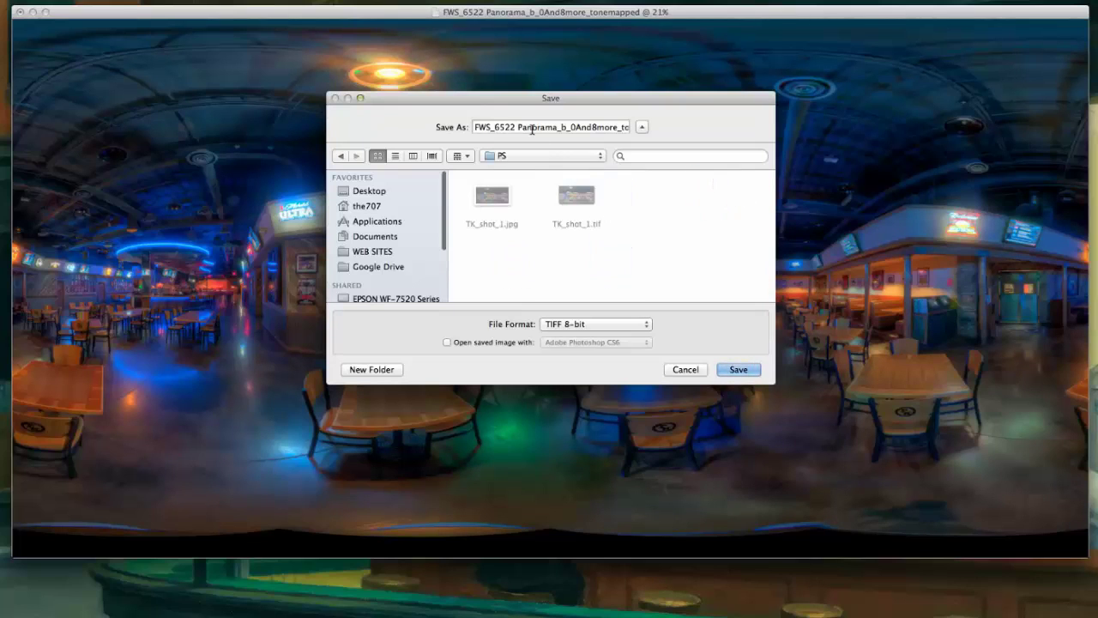
Step: Save the panorama as TK_tonemapped in TIFF 16-bit format
triple_click(614, 129)
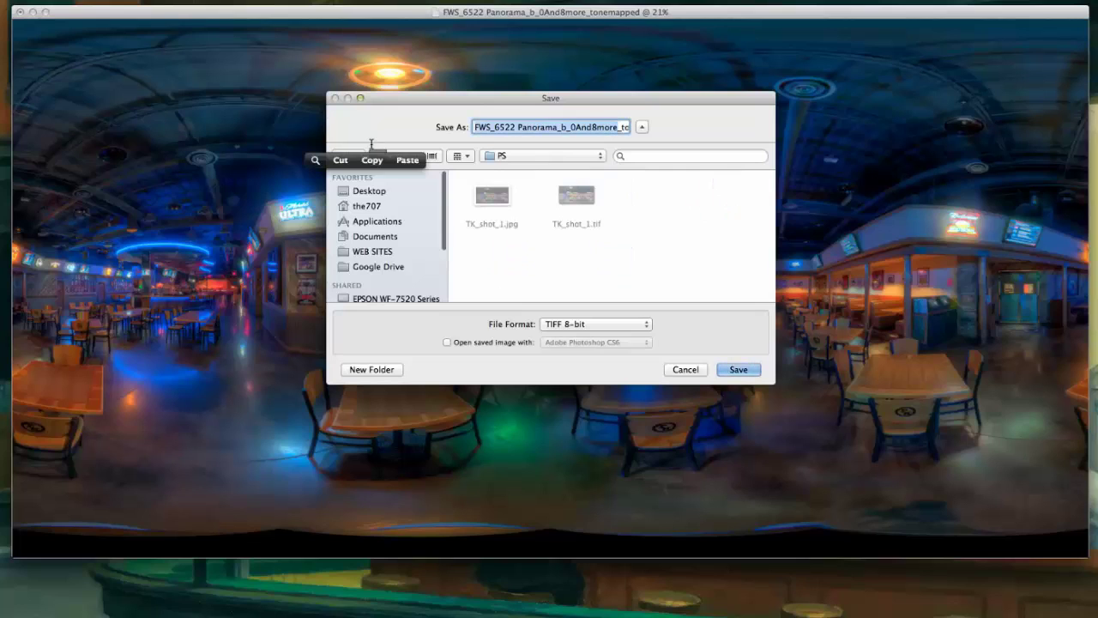
key("BackSpace")
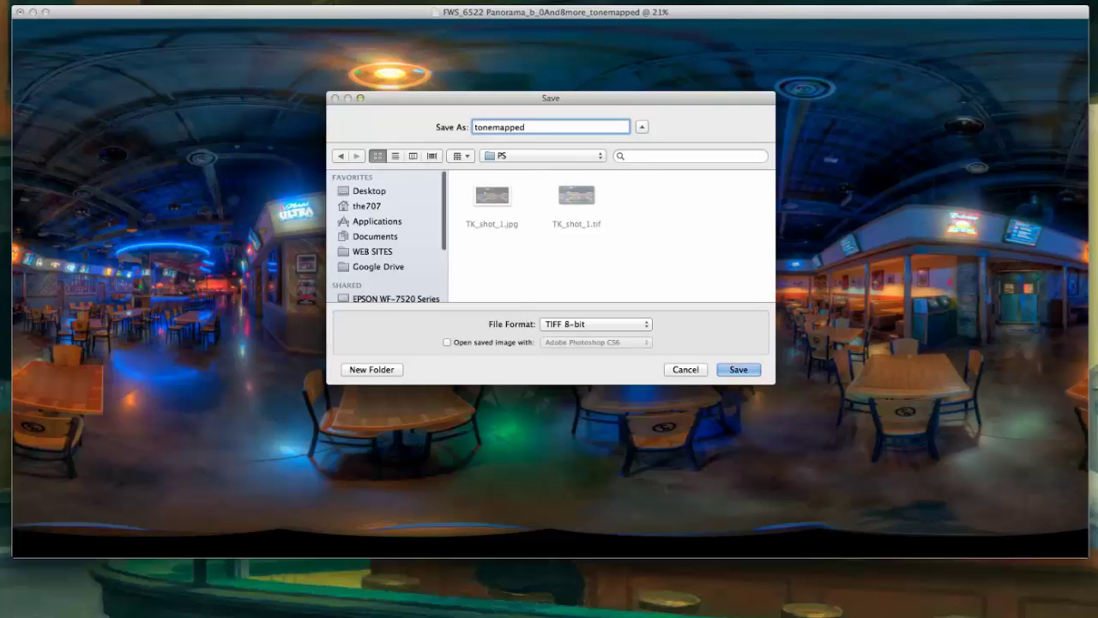
type("TK_")
left_click(573, 326)
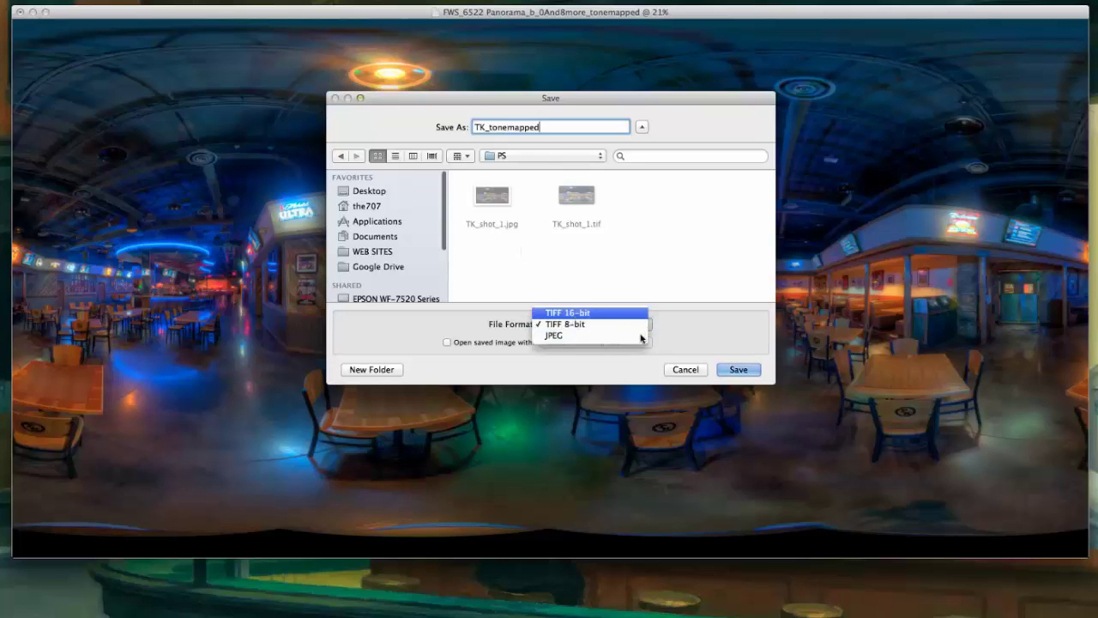
left_click(573, 313)
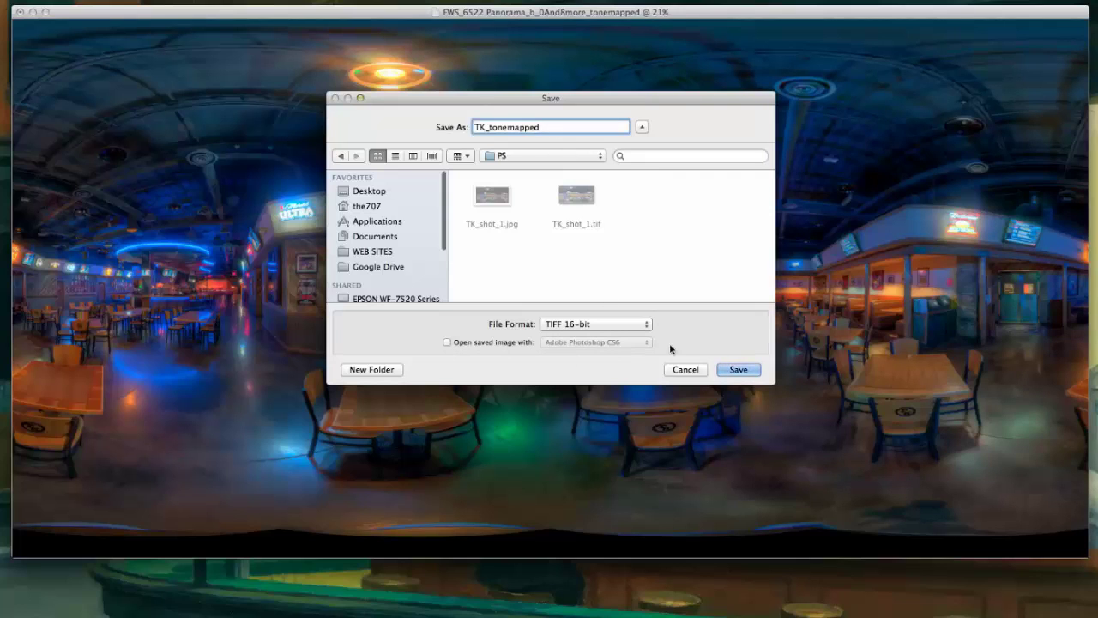
left_click(738, 370)
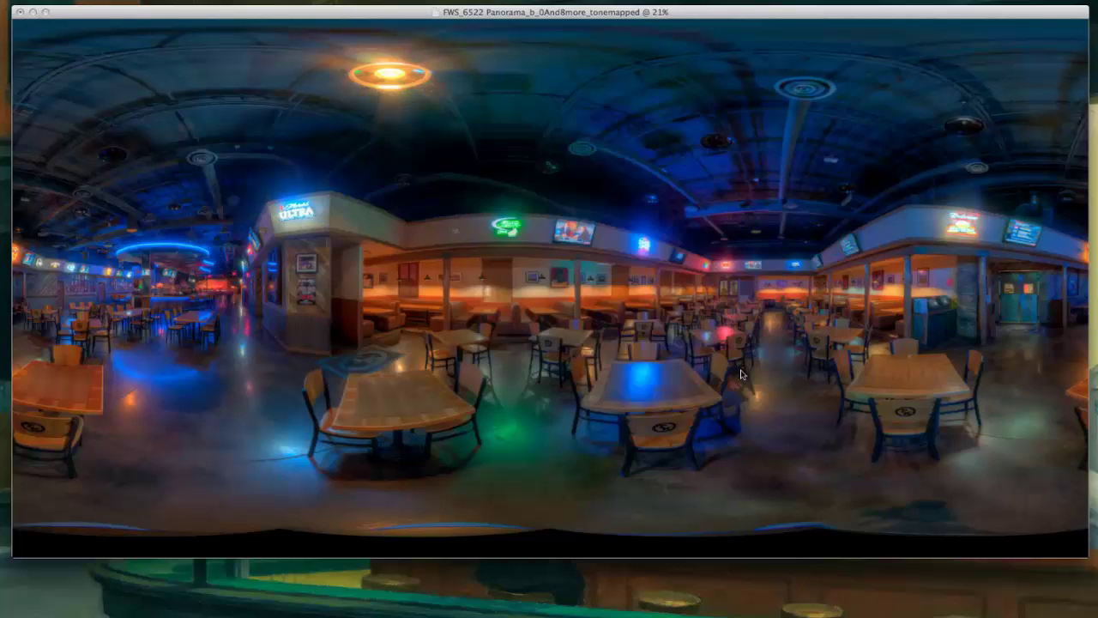
Step: Close the tone-mapped image window and navigate Finder from folder 1 into the PS folder
left_click(19, 12)
left_click(19, 12)
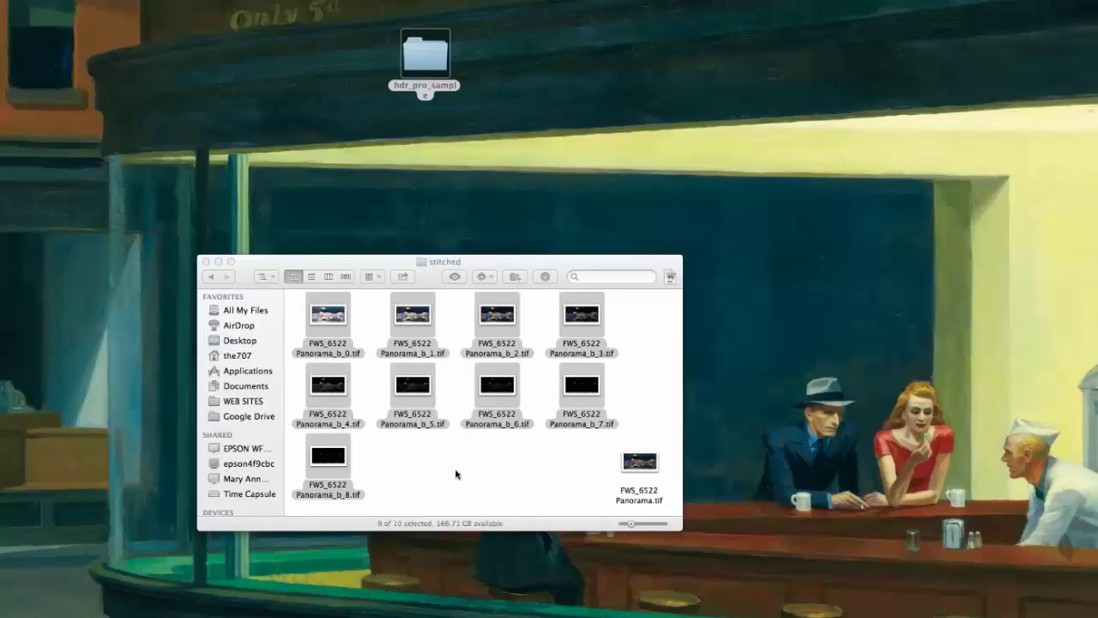
left_click_drag(456, 473, 228, 243)
left_click(210, 277)
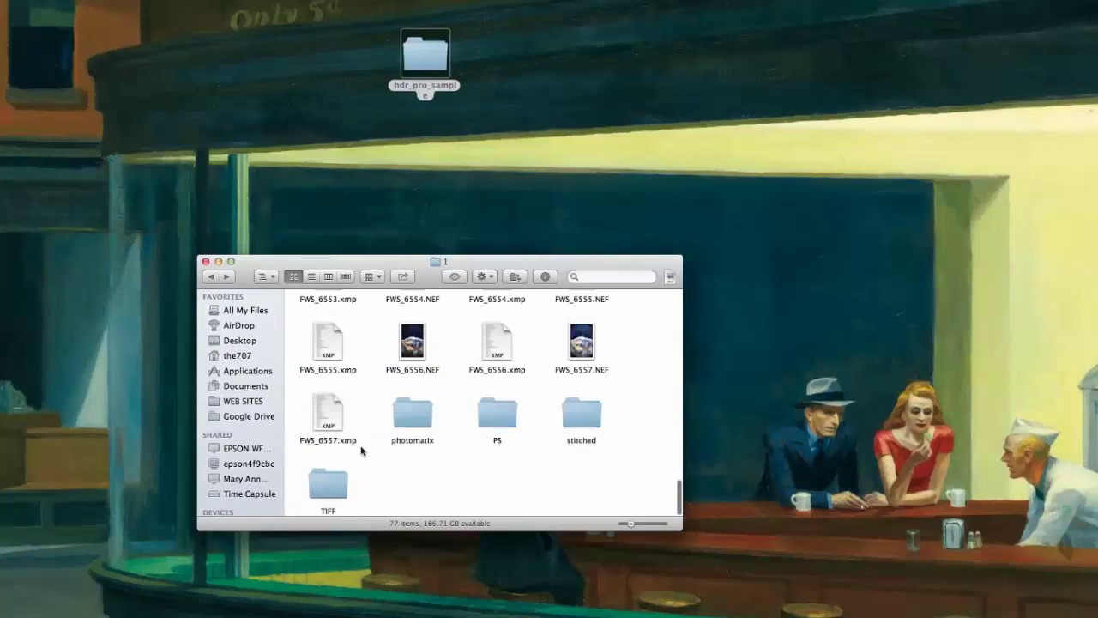
double_click(491, 412)
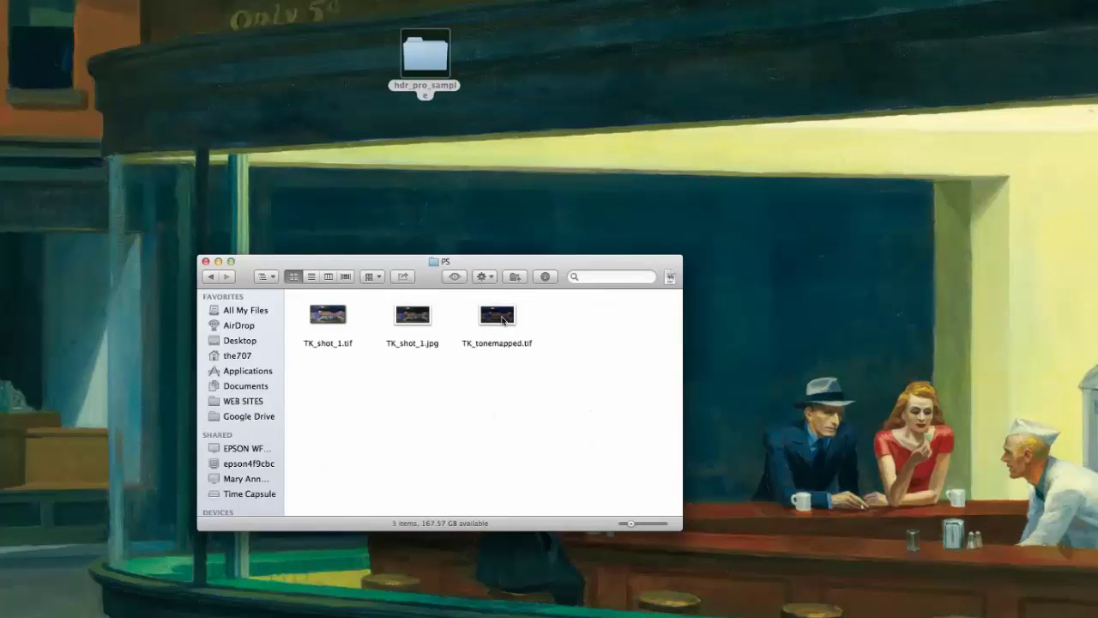
Step: Preview TK_tonemapped.tif full screen, then preview TK_shot_1.tif for comparison
double_click(499, 316)
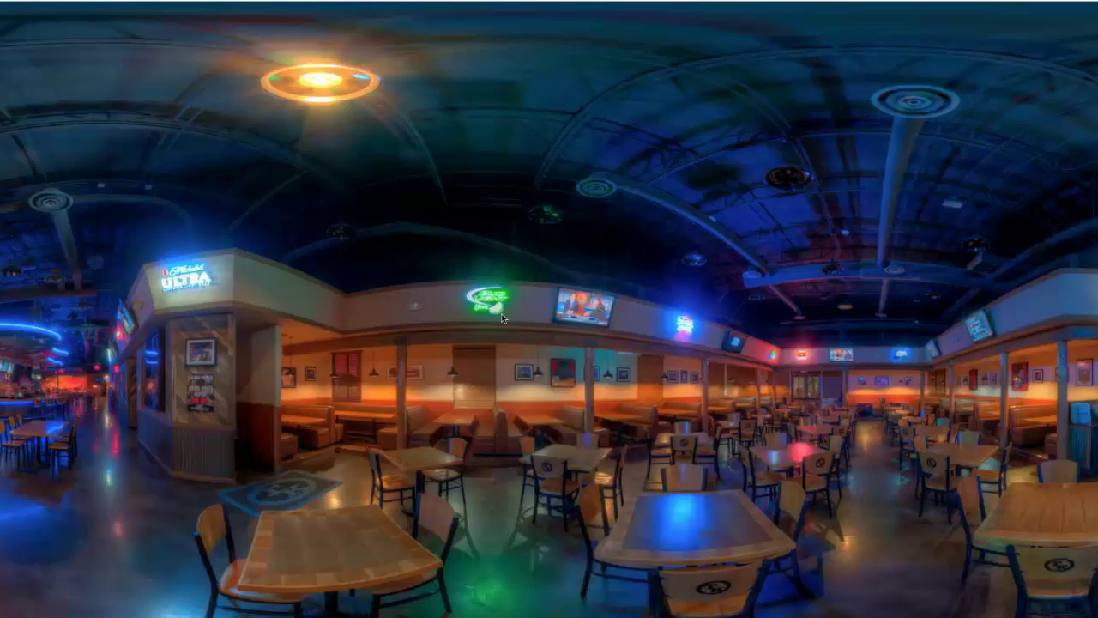
key("Escape")
left_click(526, 342)
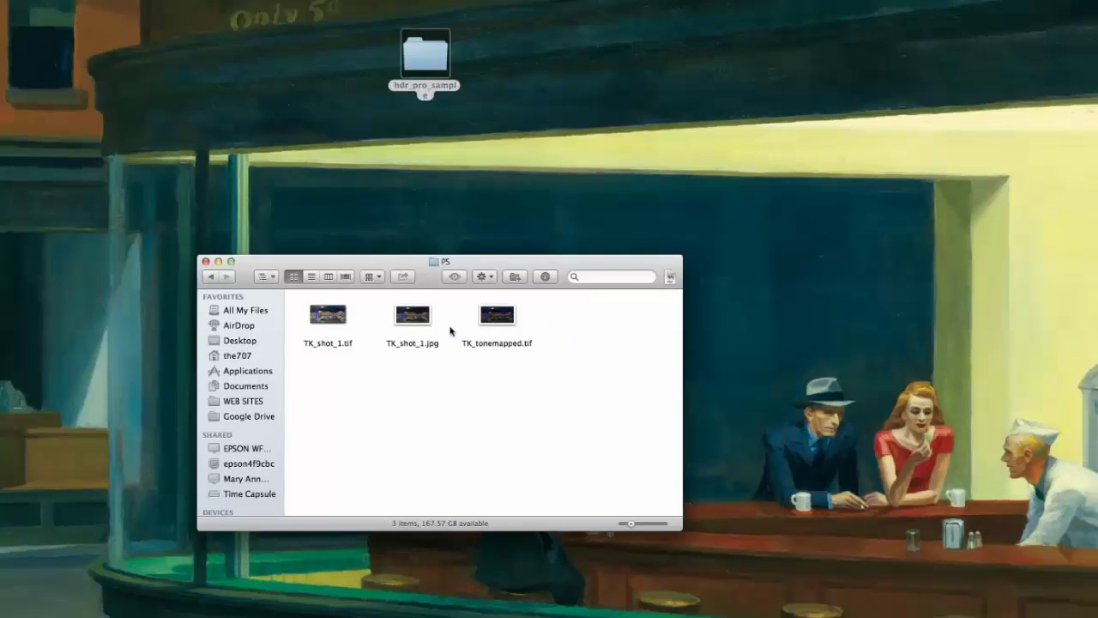
left_click(415, 318)
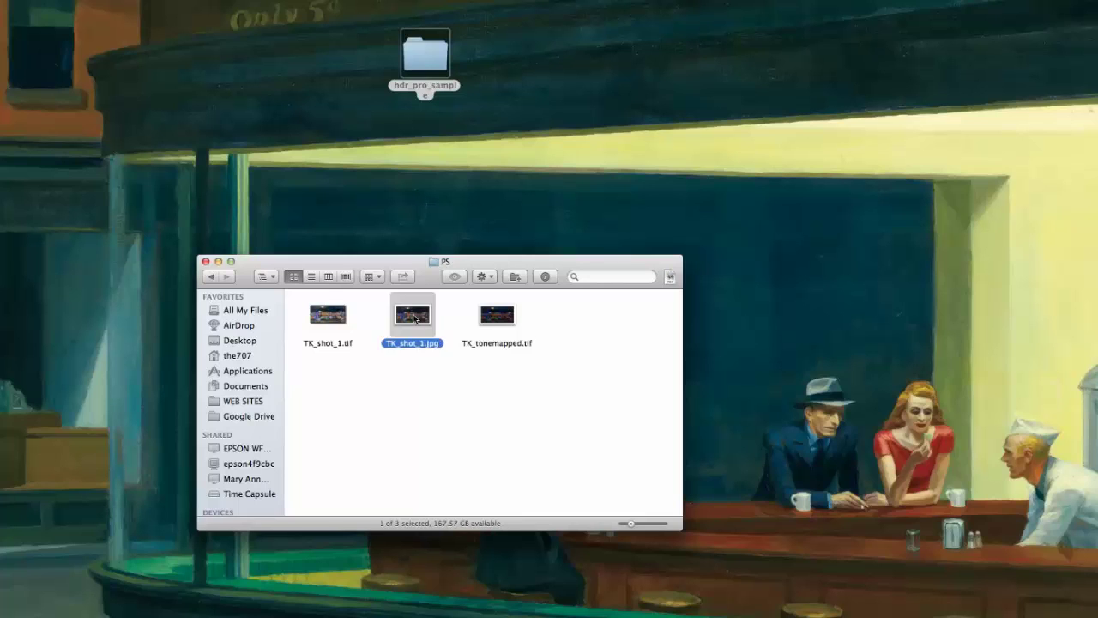
left_click(340, 316)
double_click(340, 317)
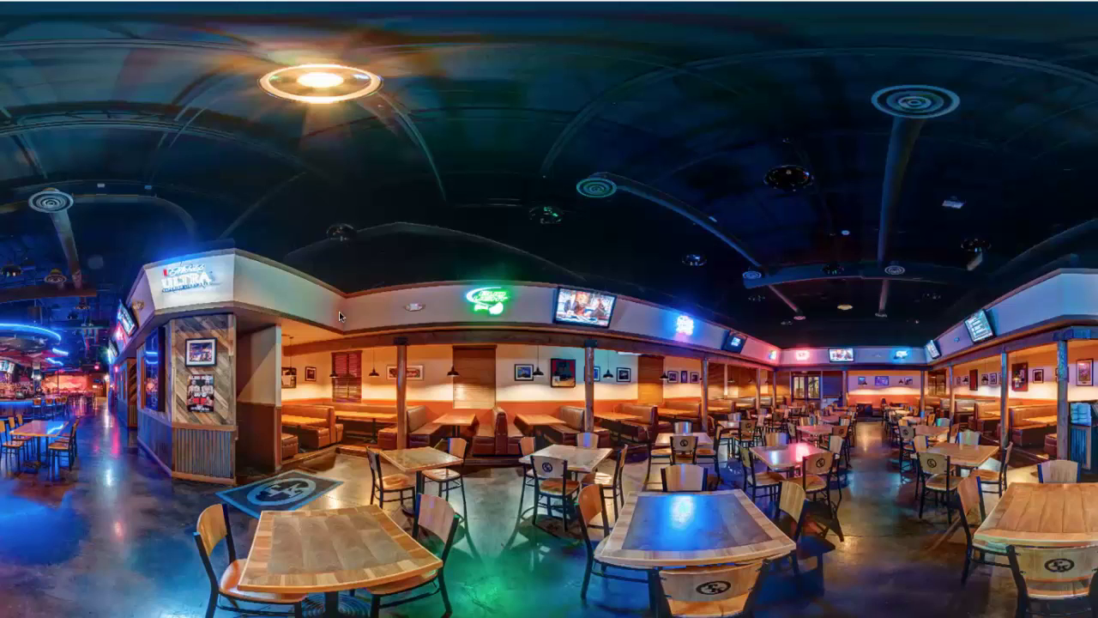
key("Escape")
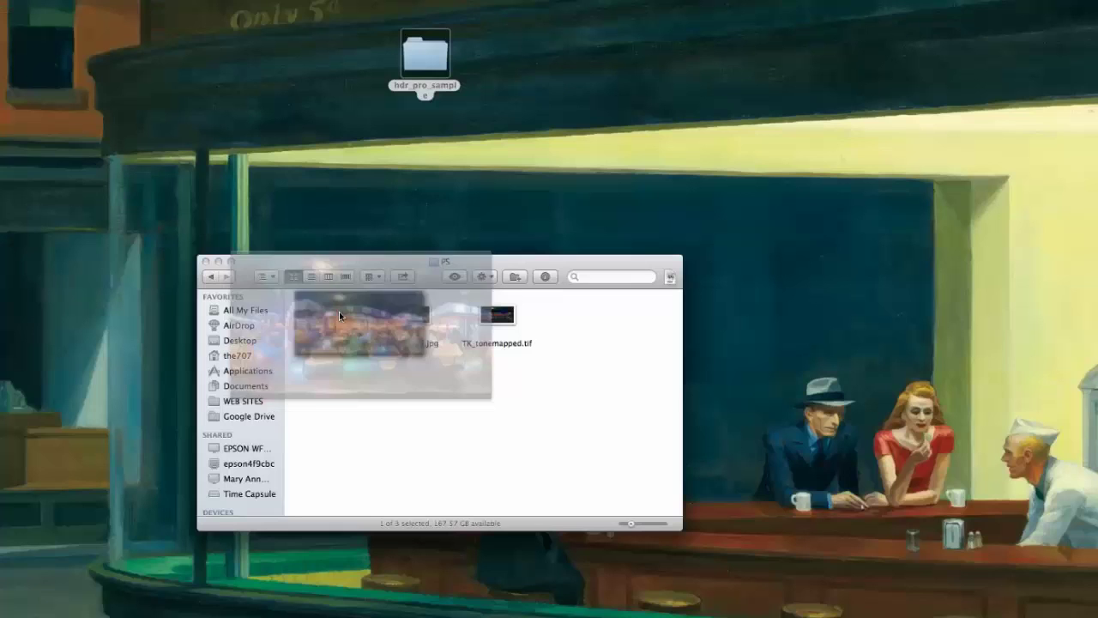
Step: View TK_tonemapped.tif full screen once more, then close the PS folder window
left_click(494, 321)
double_click(493, 321)
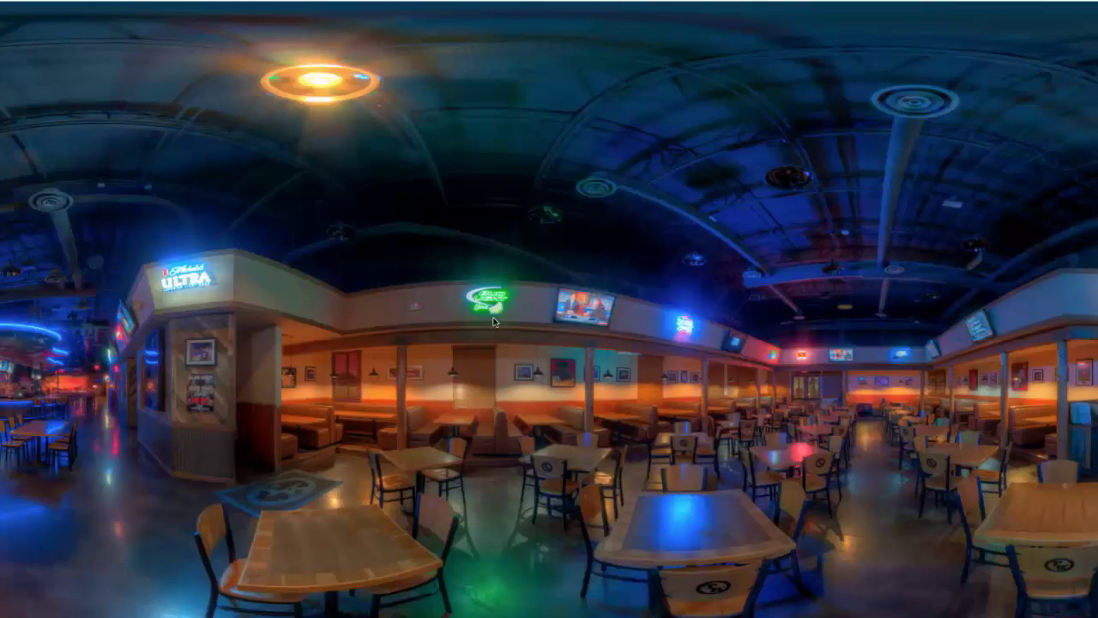
key("Escape")
left_click(540, 356)
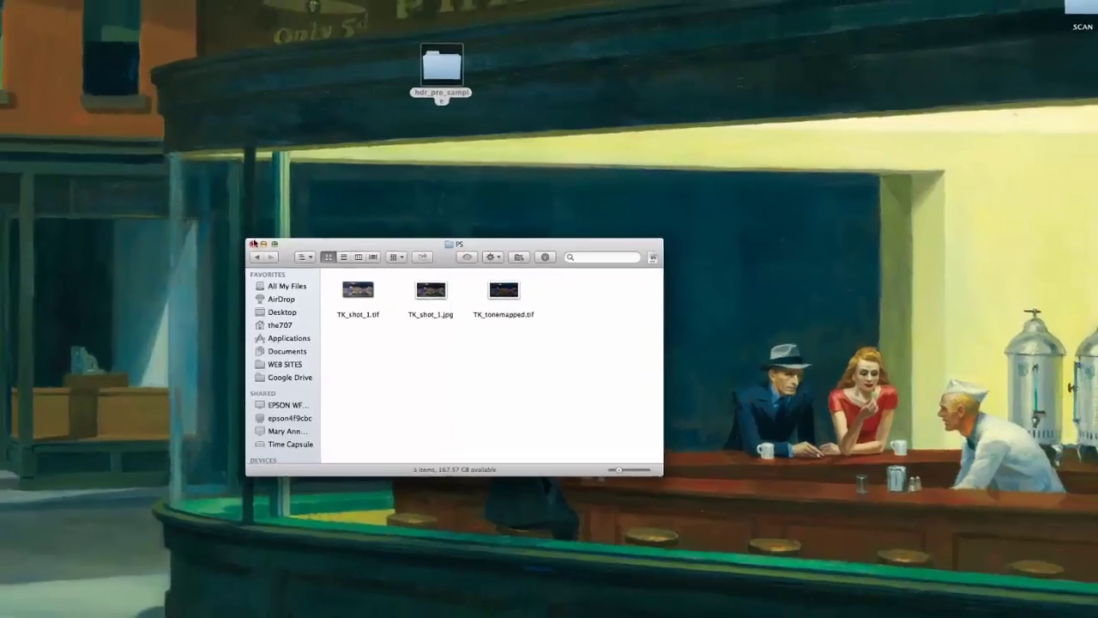
key("super+w")
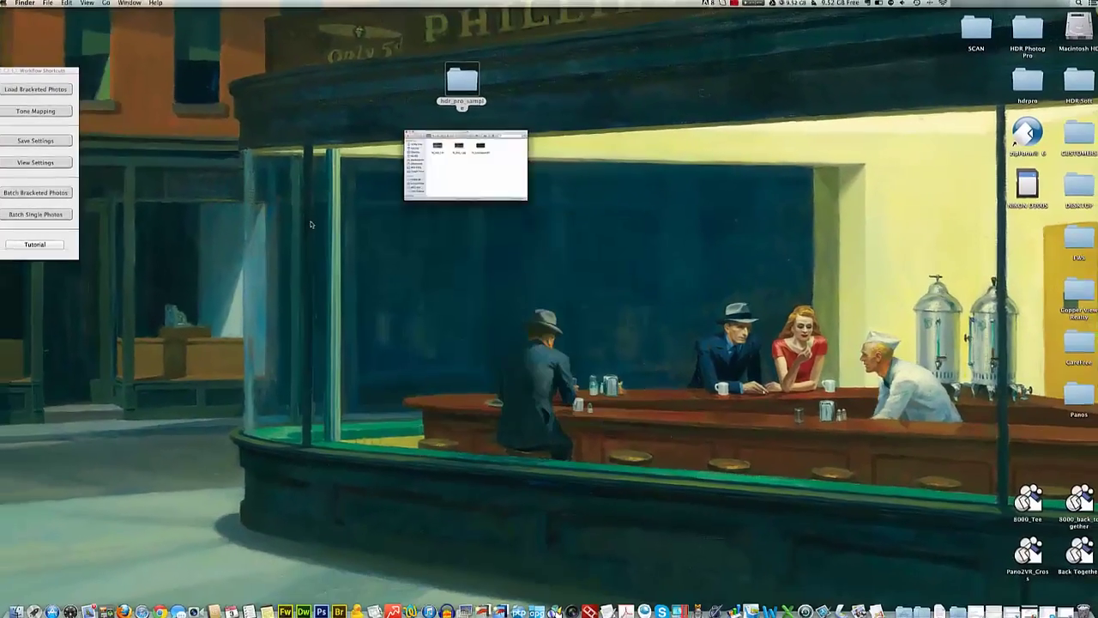